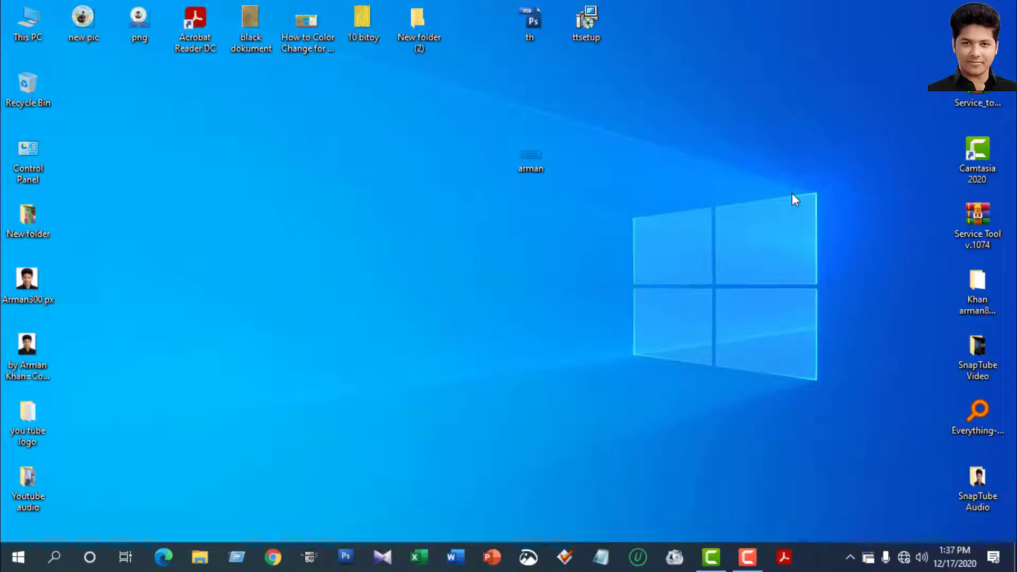
# View the Desktop PNG in Photos, then check its Details: 3905 x 1510 pixels, 103 KB.
pyautogui.doubleClick(525, 157)
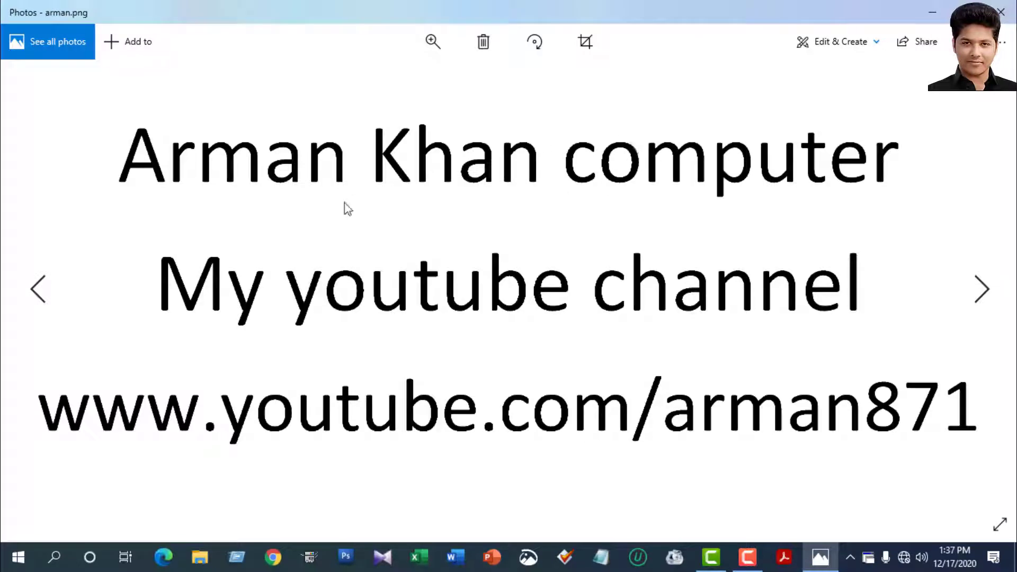
pyautogui.click(1006, 9)
pyautogui.rightClick(529, 162)
pyautogui.click(583, 524)
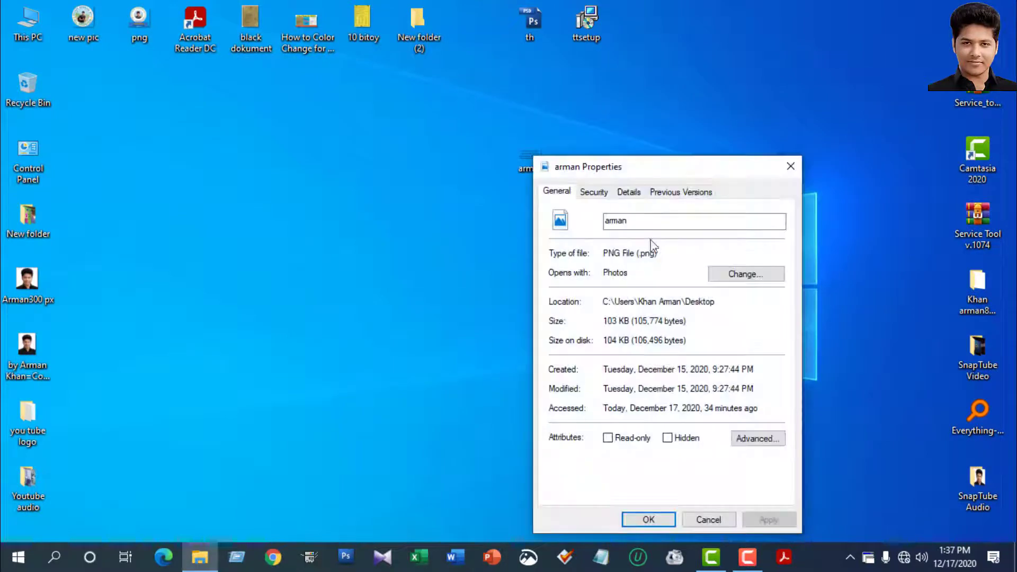
pyautogui.click(629, 192)
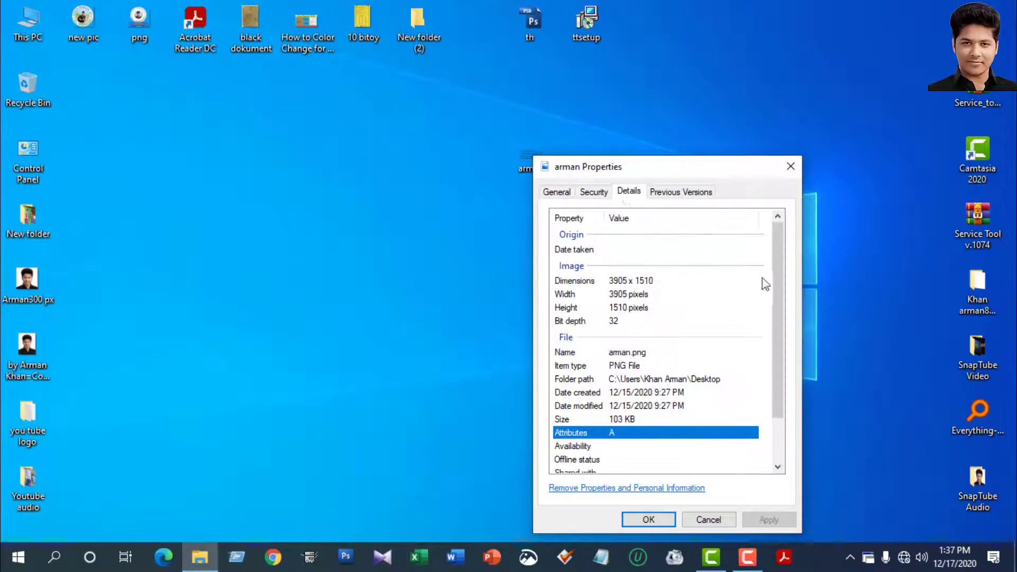
pyautogui.scroll(-2, 776, 240)
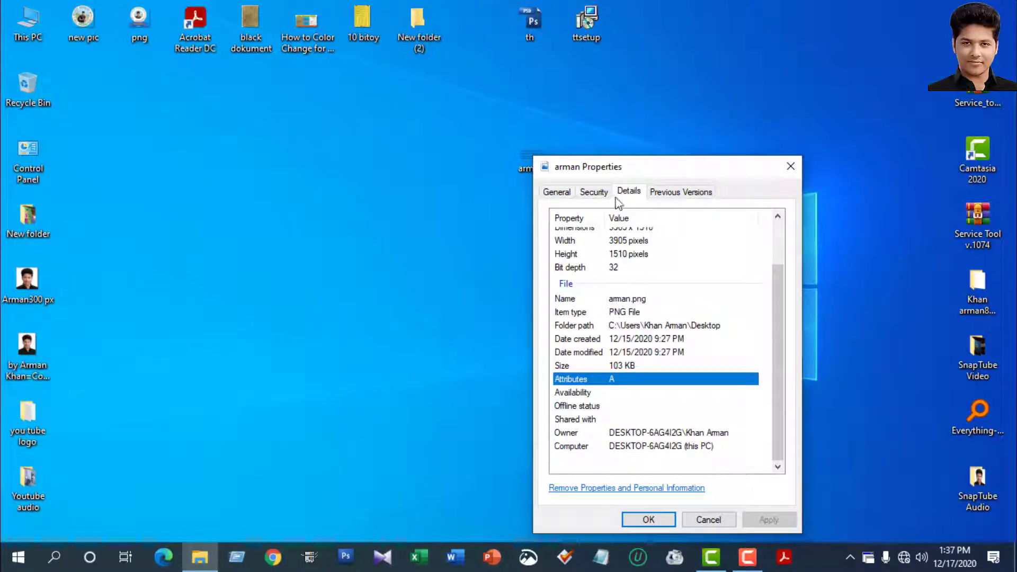
pyautogui.scroll(2, 739, 299)
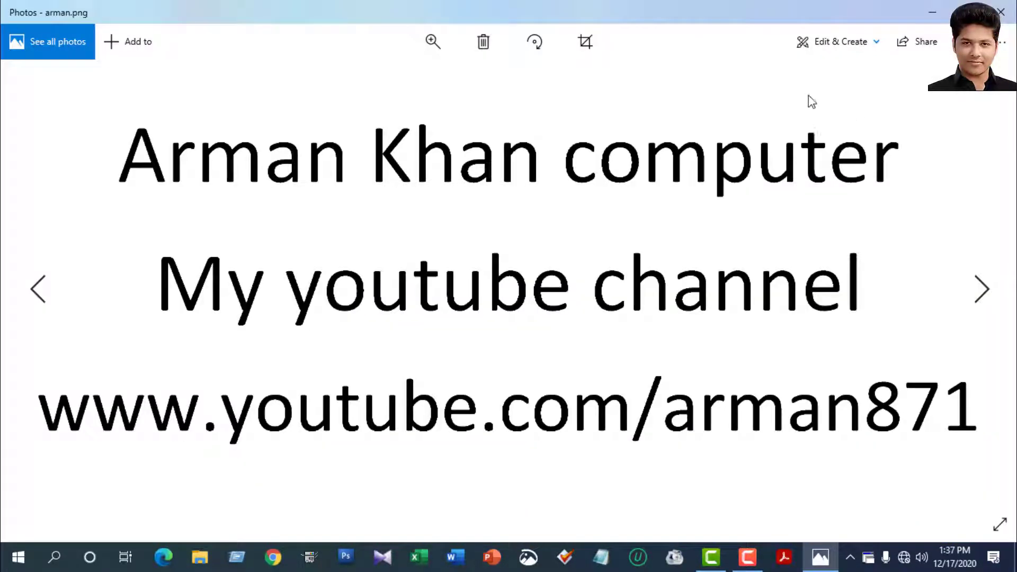
# Close Photos and type the subscribe-to-the-YouTube-channel line into the blank Document1.
pyautogui.hotkey('alt', 'F4')
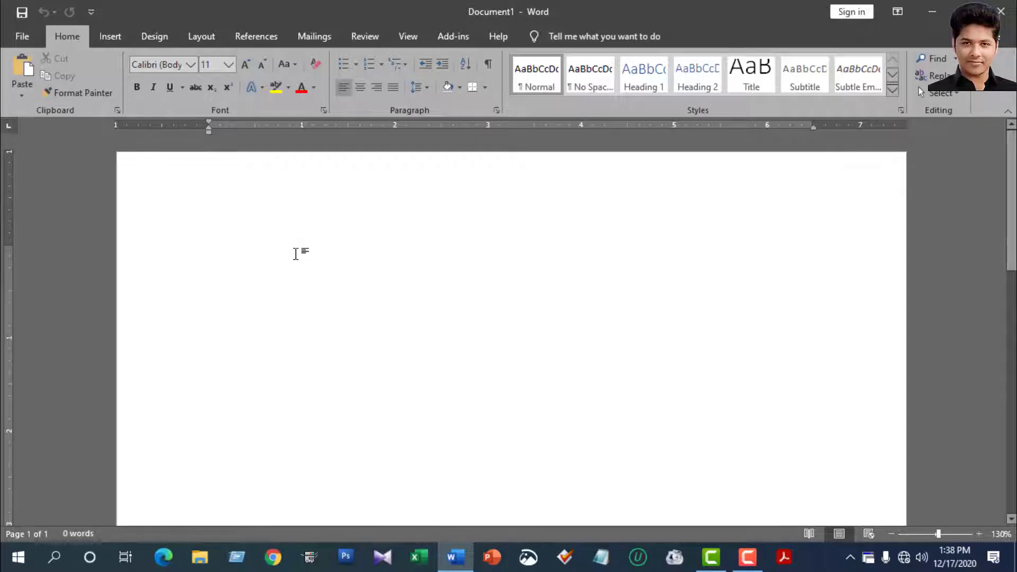
pyautogui.write('Ar')
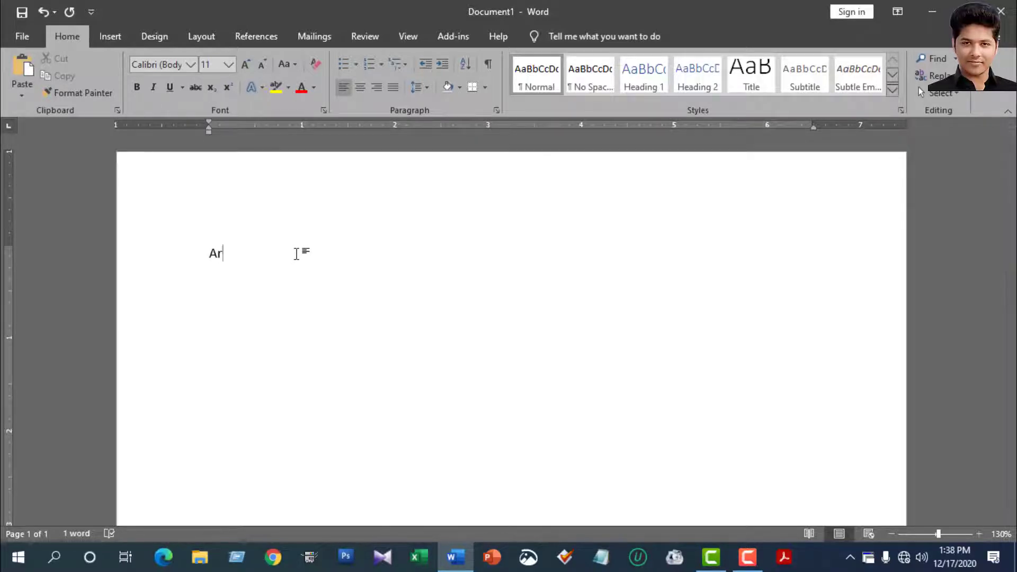
pyautogui.write('Kh')
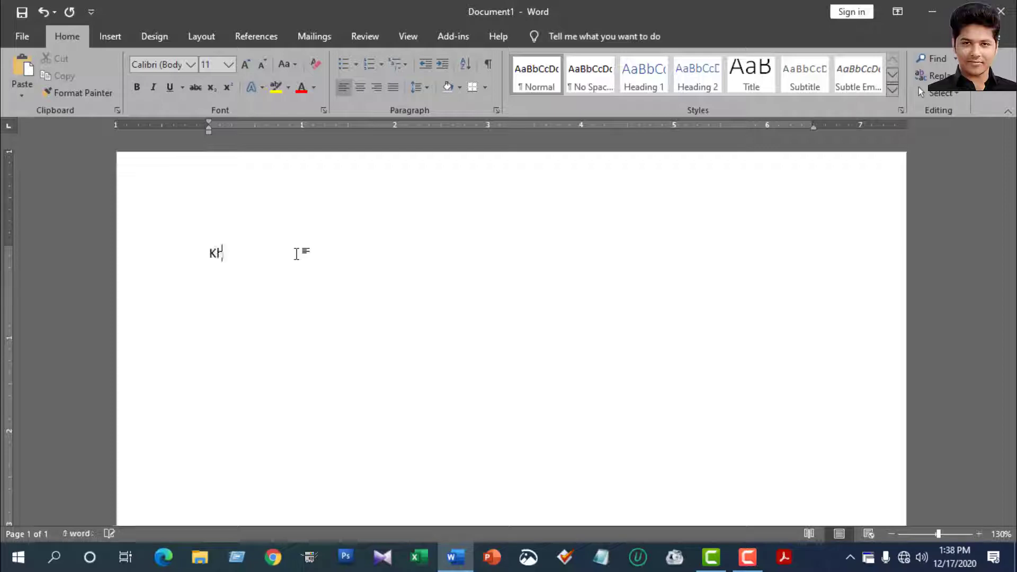
pyautogui.write('an arma')
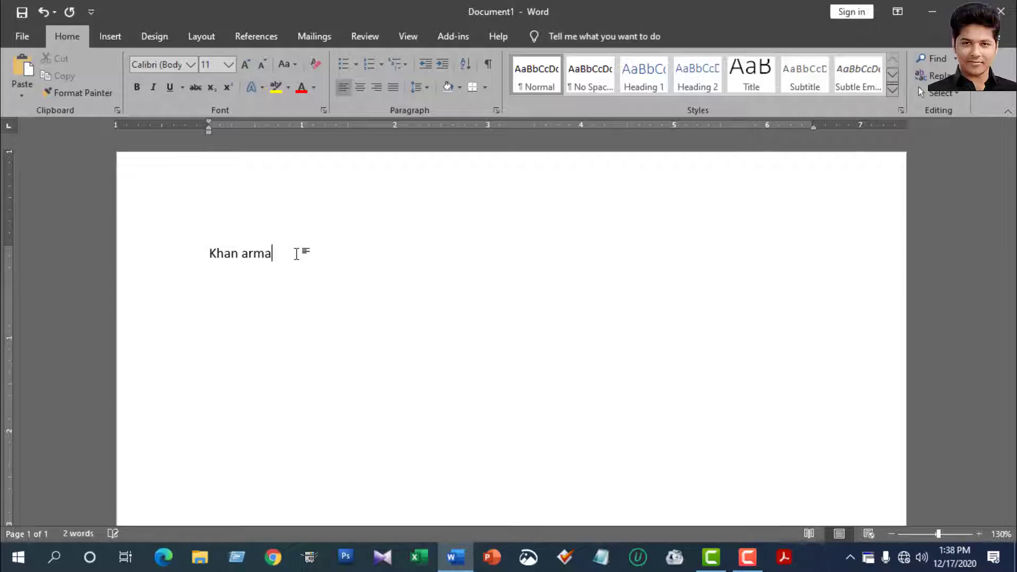
pyautogui.write('n 871 youtube channel plesase subcribe')
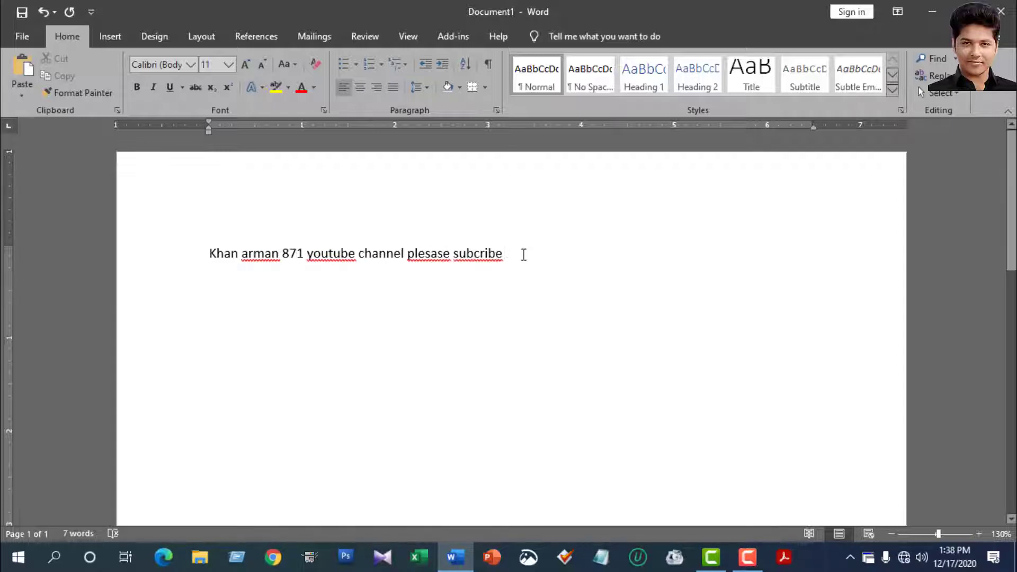
# Enlarge the line to 22 pt and break it before 'plesase' onto a second line.
pyautogui.moveTo(522, 254); pyautogui.dragTo(204, 253)
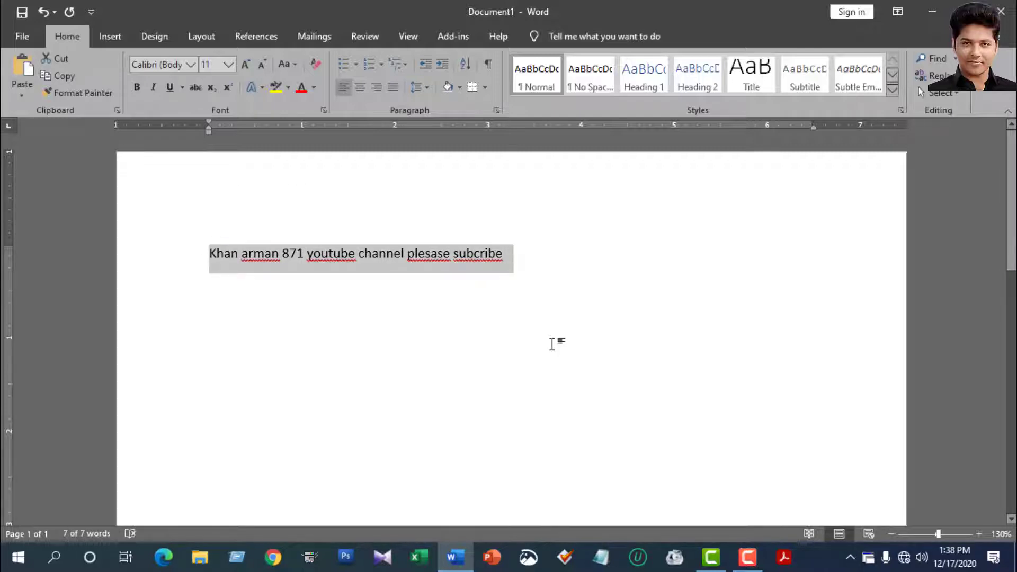
pyautogui.hotkey('ctrl', 'shift', '.')
pyautogui.hotkey('ctrl', 'shift', '.')
pyautogui.hotkey('ctrl', 'shift', '.')
pyautogui.hotkey('ctrl', 'shift', '.')
pyautogui.hotkey('ctrl', 'shift', '.')
pyautogui.hotkey('ctrl', 'shift', '.')
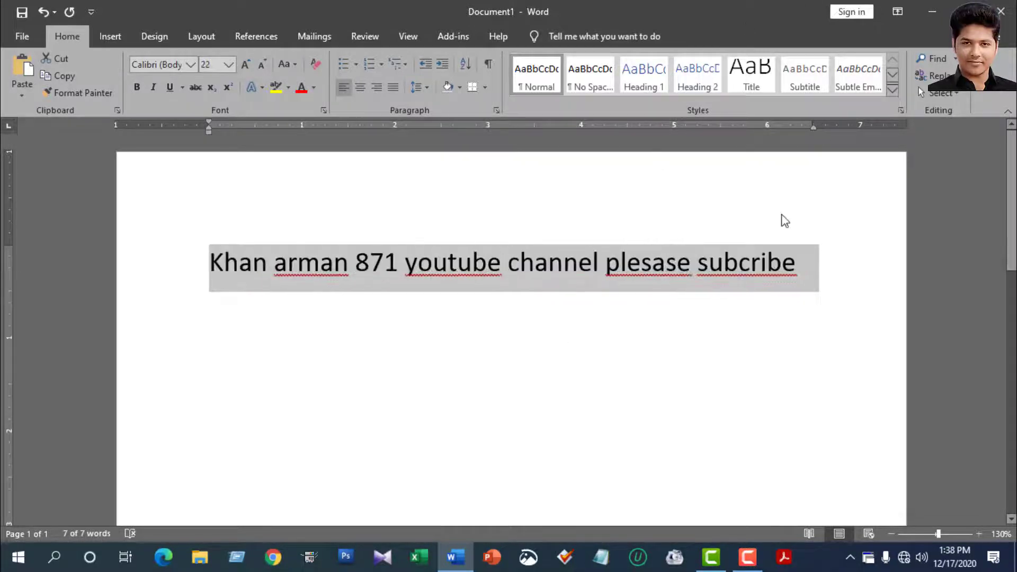
pyautogui.click(784, 270)
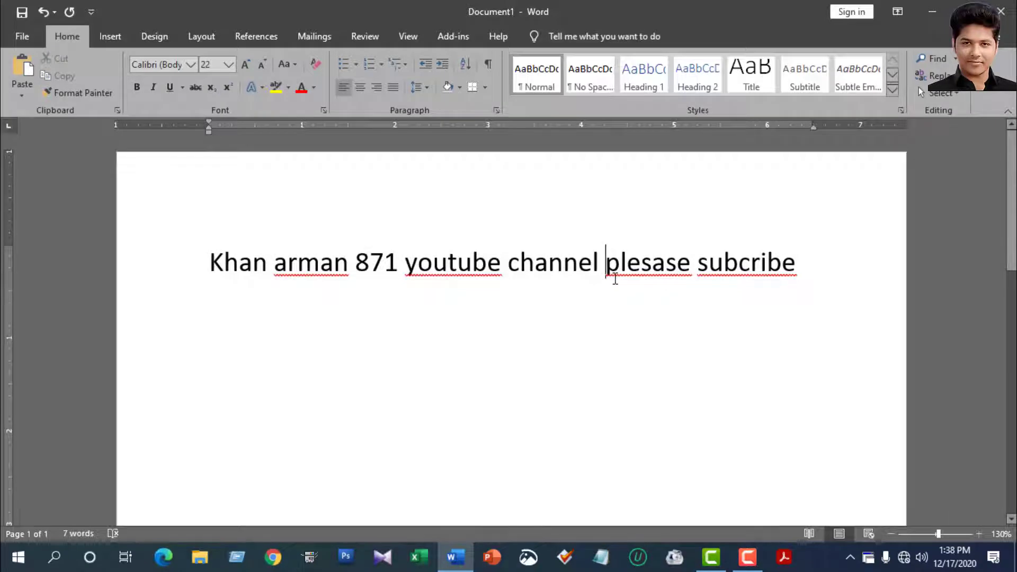
pyautogui.press('Return')
# Centre both lines and end the message with a period.
pyautogui.moveTo(401, 317); pyautogui.dragTo(224, 260)
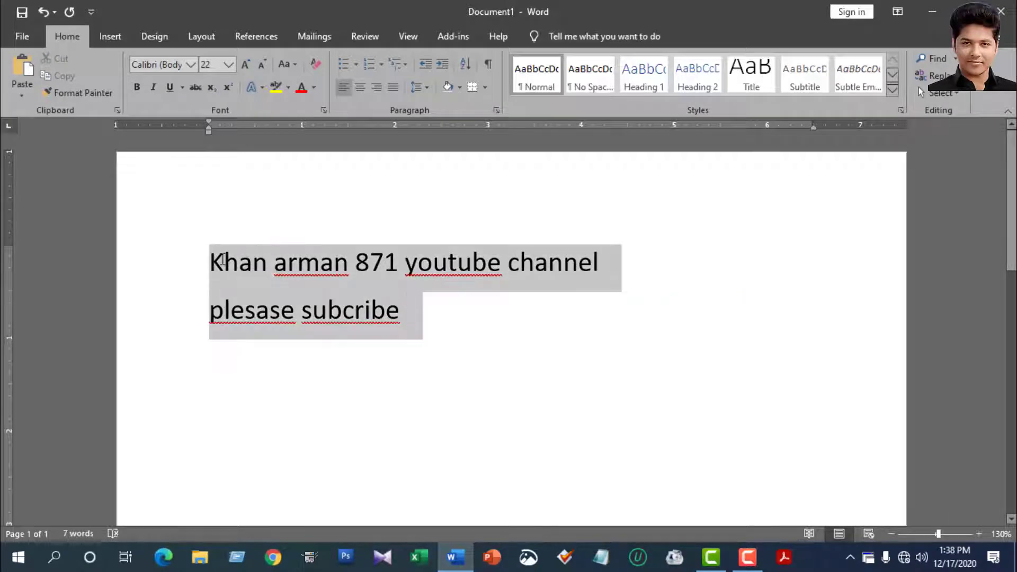
pyautogui.click(360, 90)
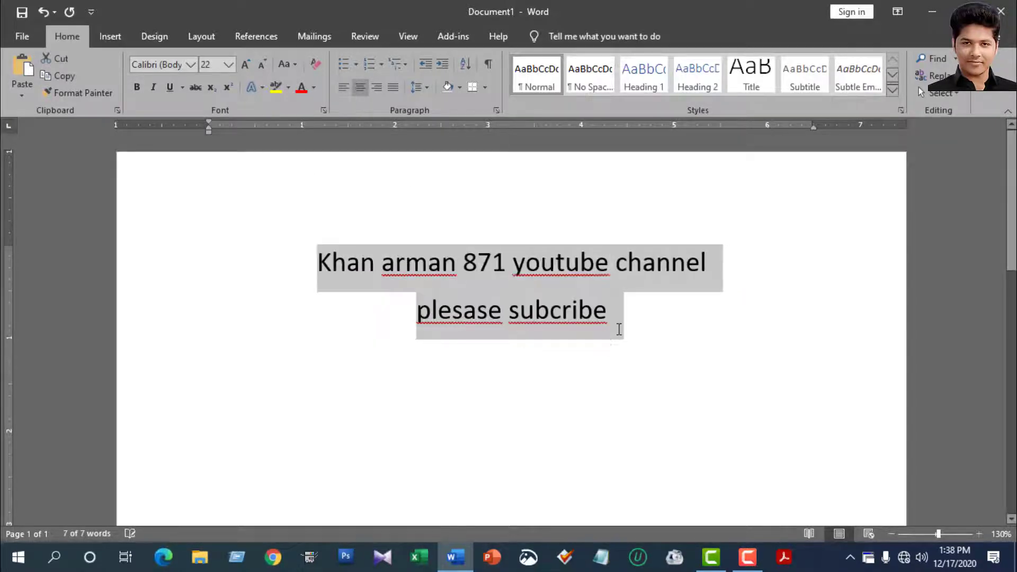
pyautogui.click(640, 316)
pyautogui.write('.')
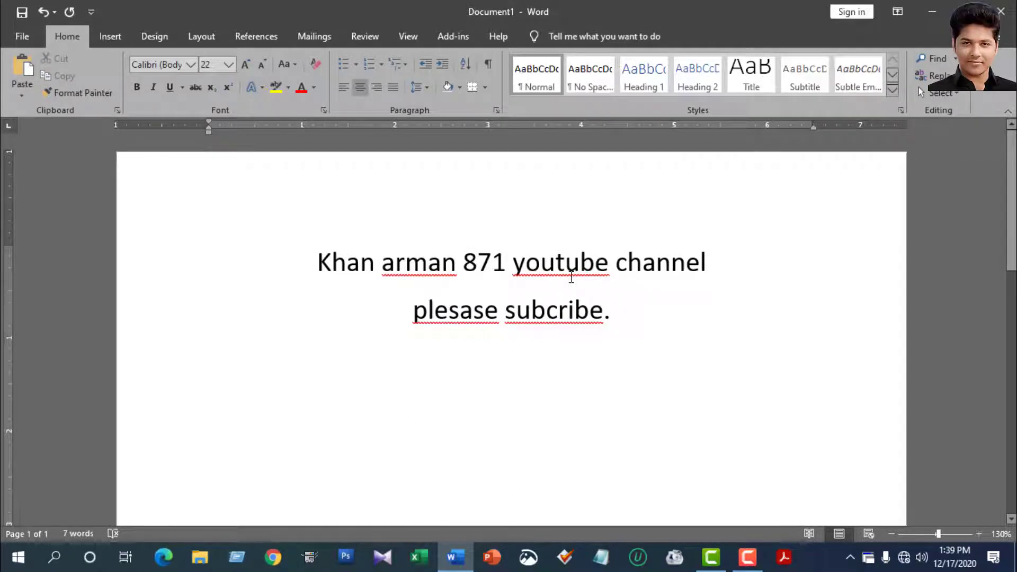
# Select the finished message, then all the document text with Ctrl+A.
pyautogui.moveTo(618, 317); pyautogui.dragTo(320, 274)
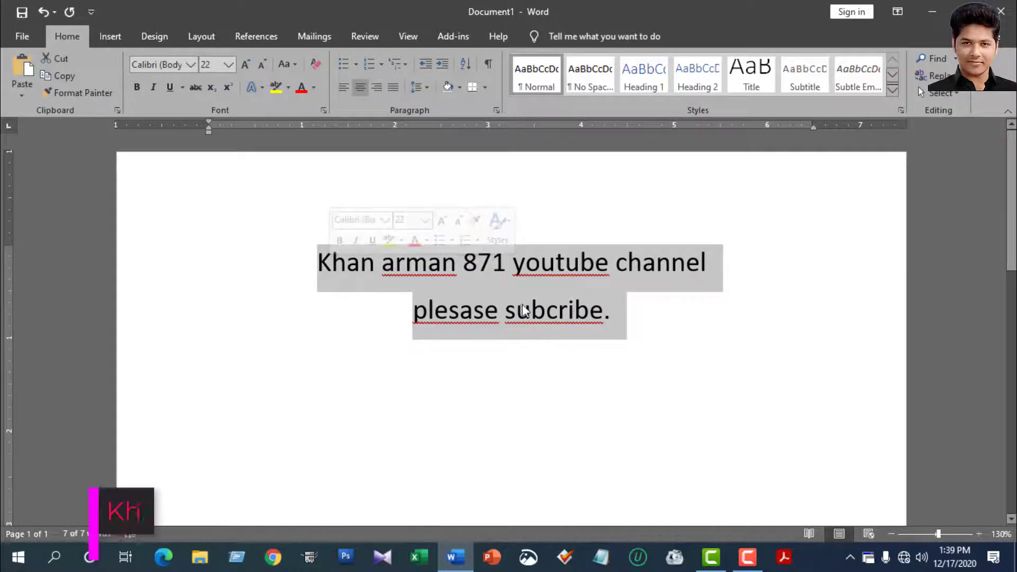
pyautogui.click(617, 310)
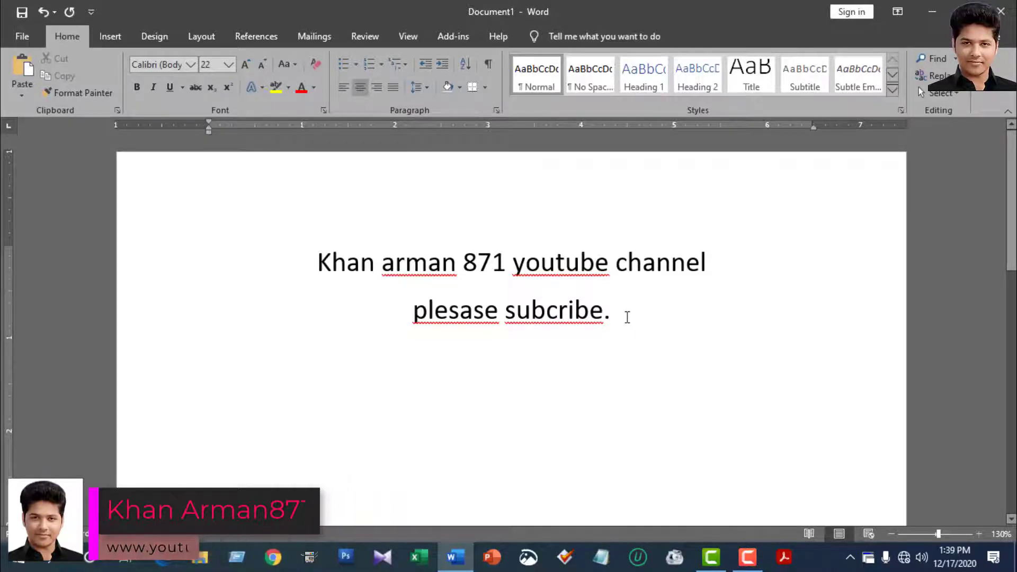
pyautogui.hotkey('ctrl', 'a')
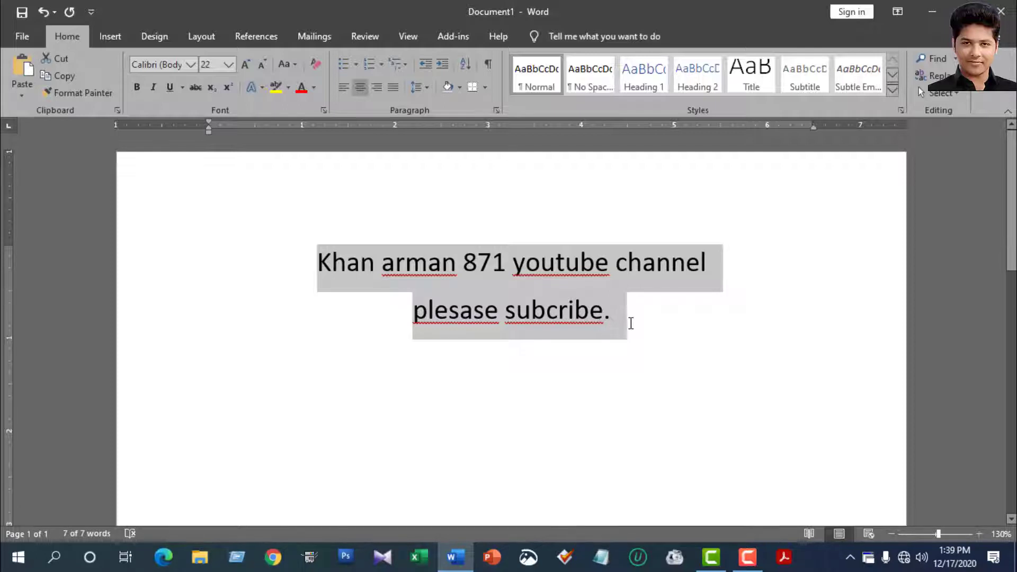
pyautogui.click(630, 323)
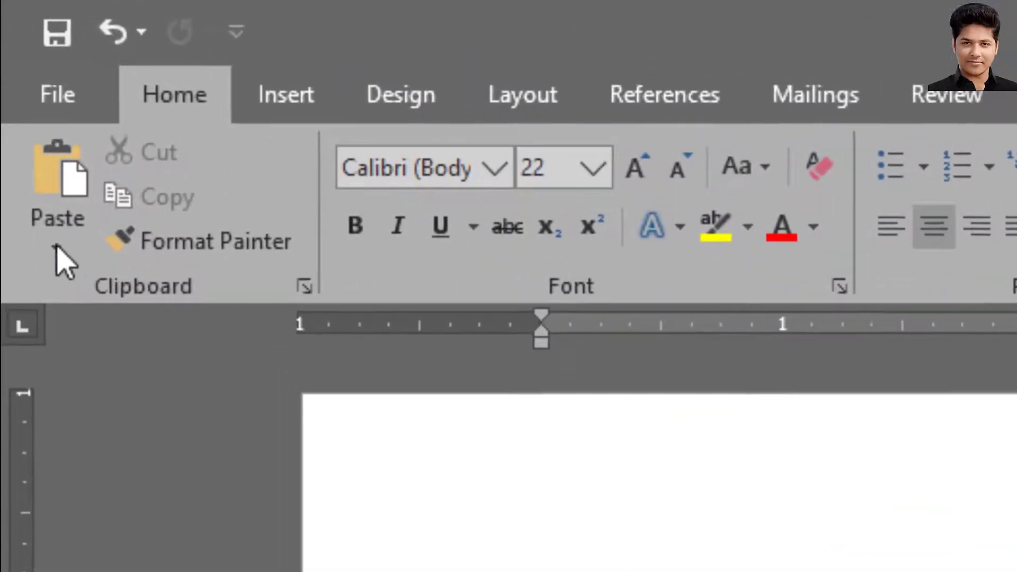
# Paste a copy of the message below as Picture (Enhanced Metafile) via Paste Special.
pyautogui.click(57, 254)
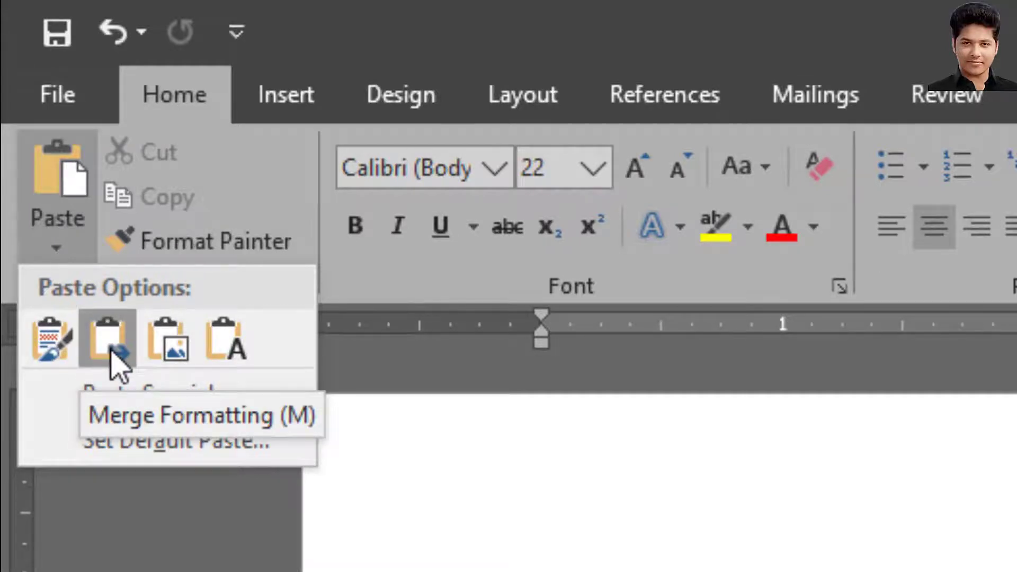
pyautogui.click(170, 353)
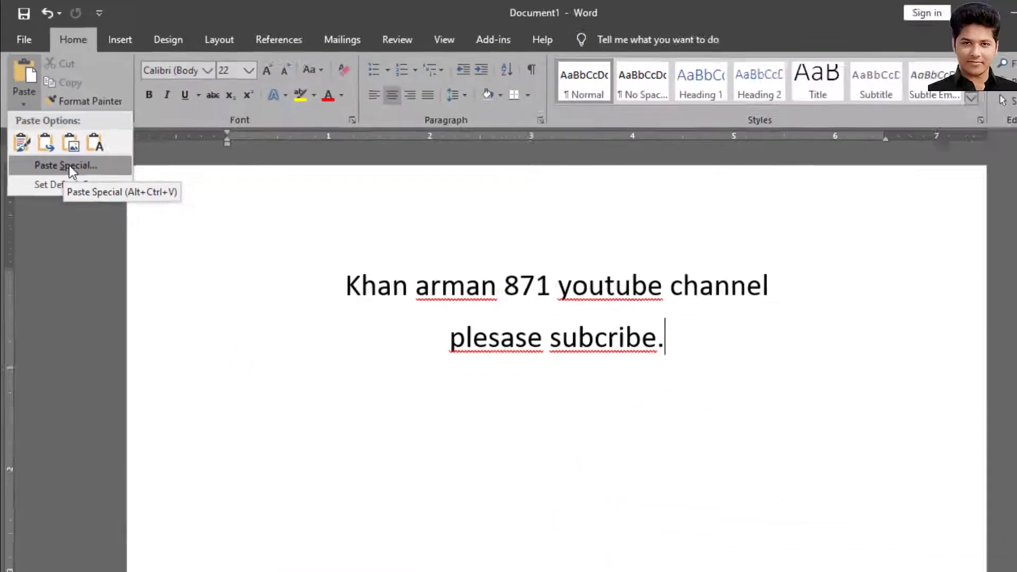
pyautogui.press('Escape')
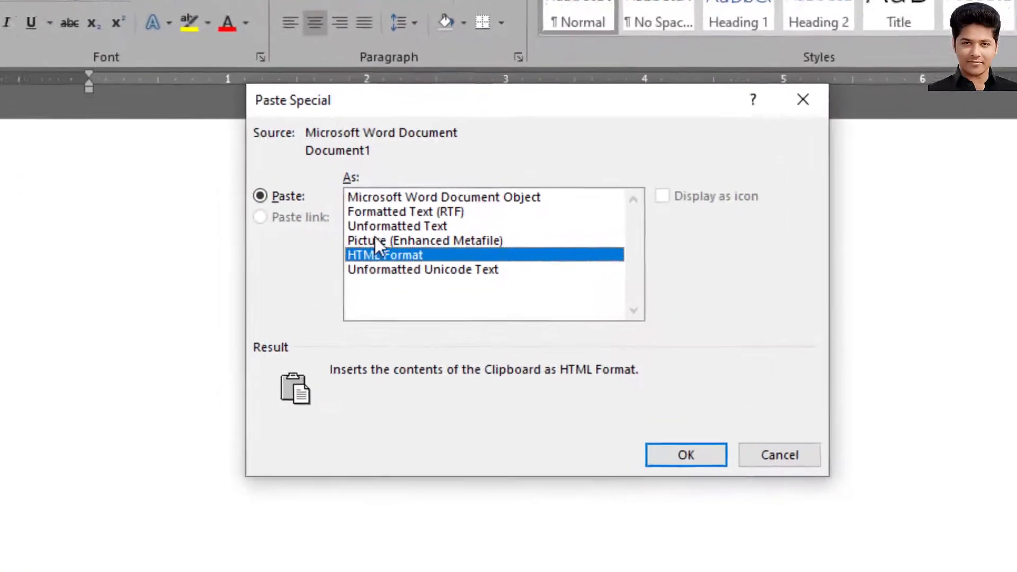
pyautogui.click(396, 233)
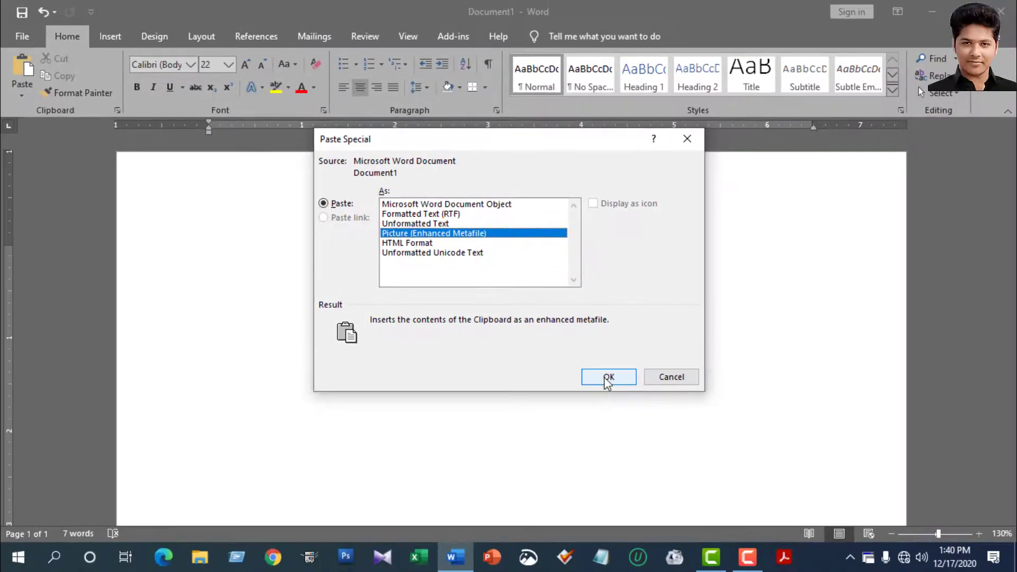
pyautogui.click(627, 394)
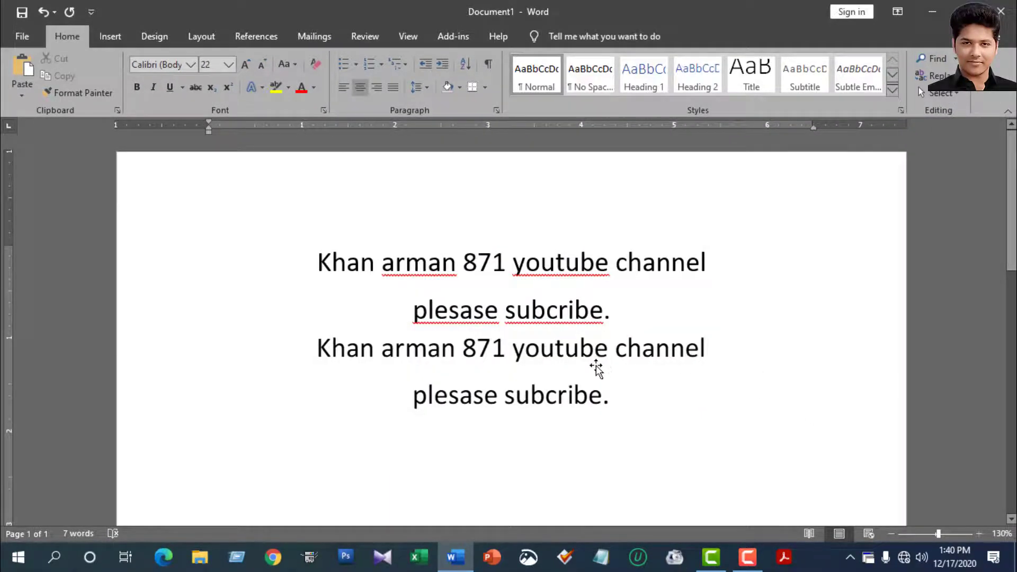
# Select the pasted message picture and bring up its context menu.
pyautogui.click(603, 372)
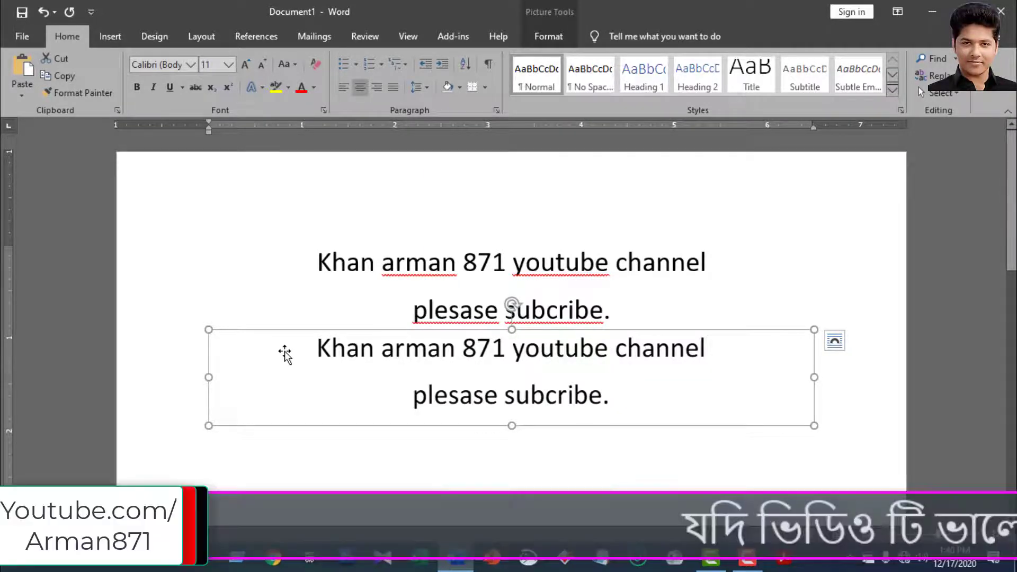
pyautogui.rightClick(366, 352)
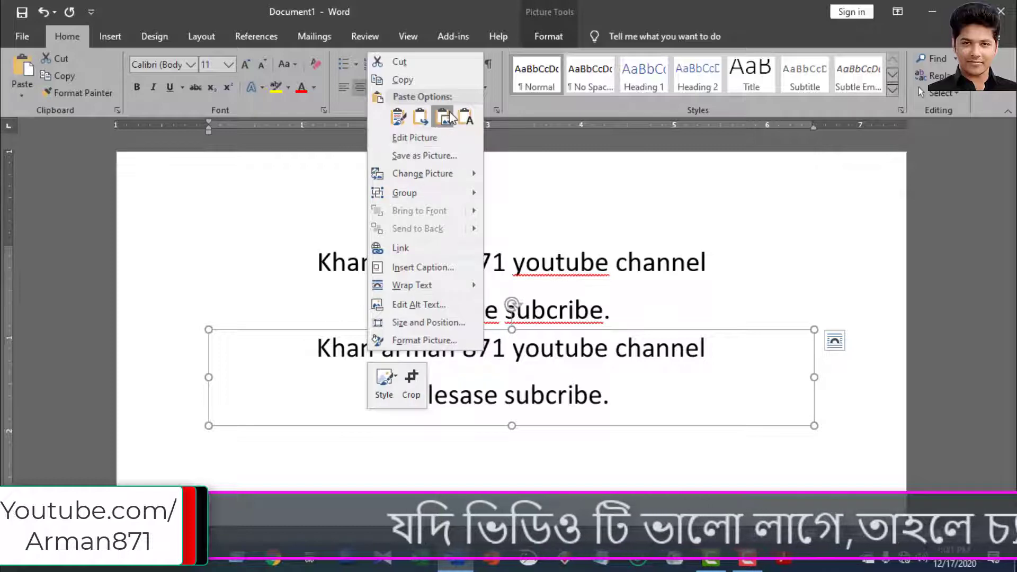
# Save the black-text picture to the Desktop as Portable Network Graphics file '1'.
pyautogui.click(433, 156)
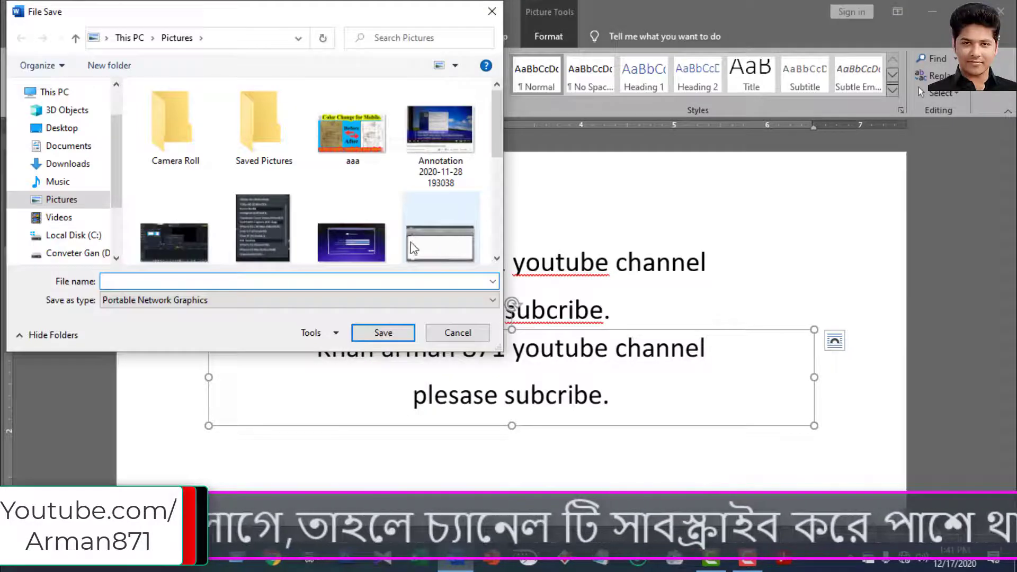
pyautogui.click(66, 129)
pyautogui.moveTo(493, 119); pyautogui.dragTo(494, 165)
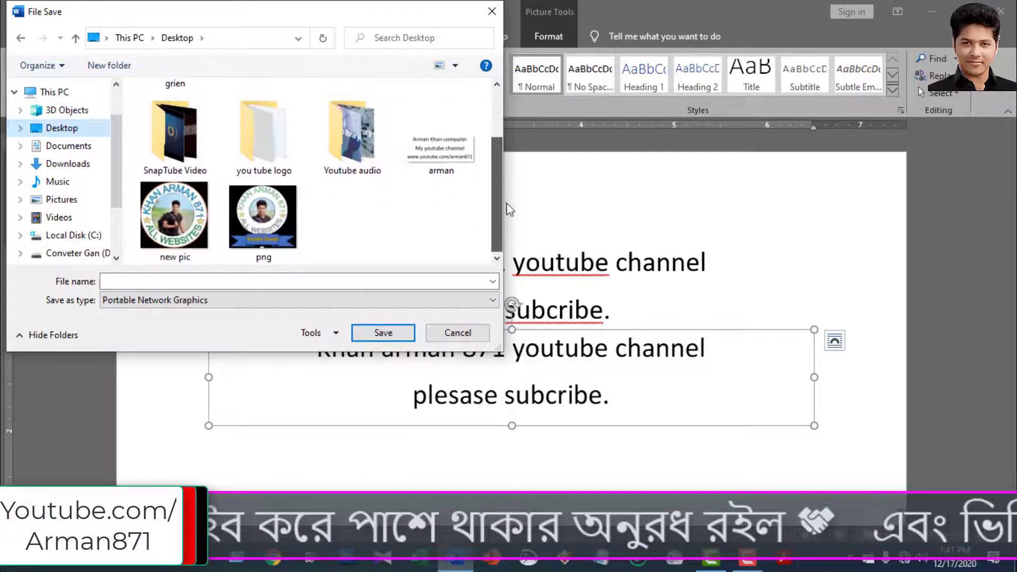
pyautogui.click(164, 281)
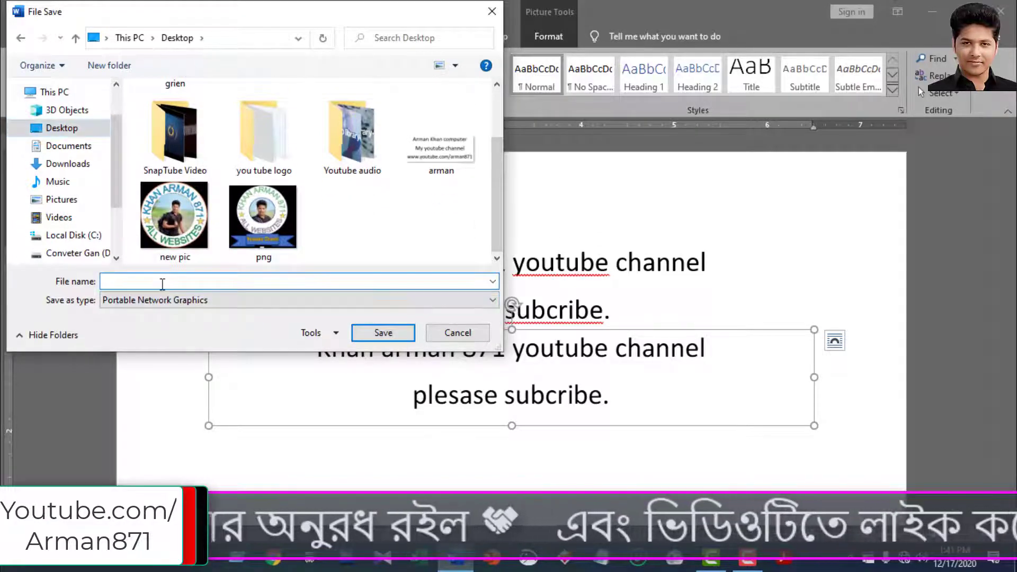
pyautogui.write('1')
pyautogui.click(356, 229)
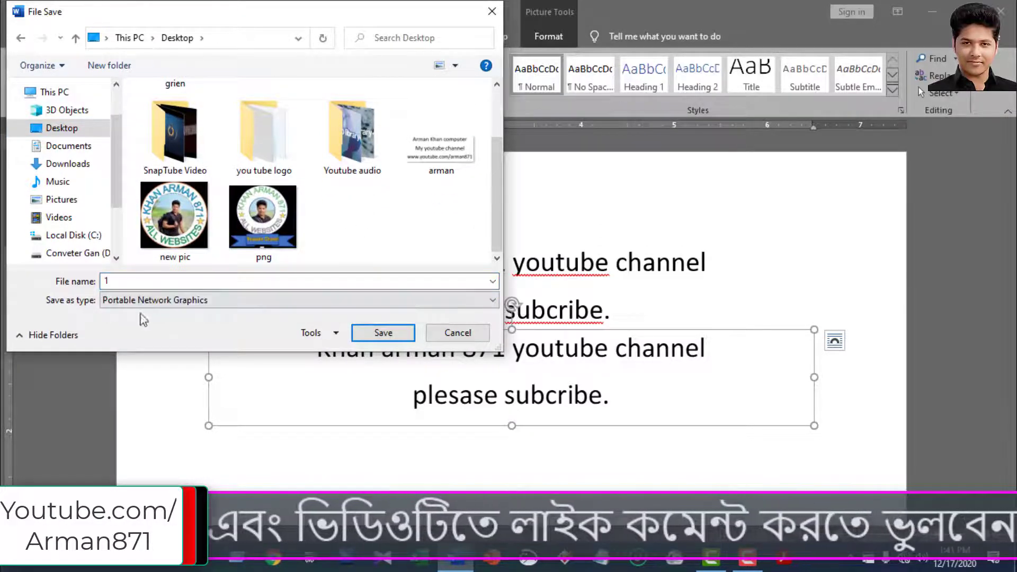
pyautogui.click(164, 302)
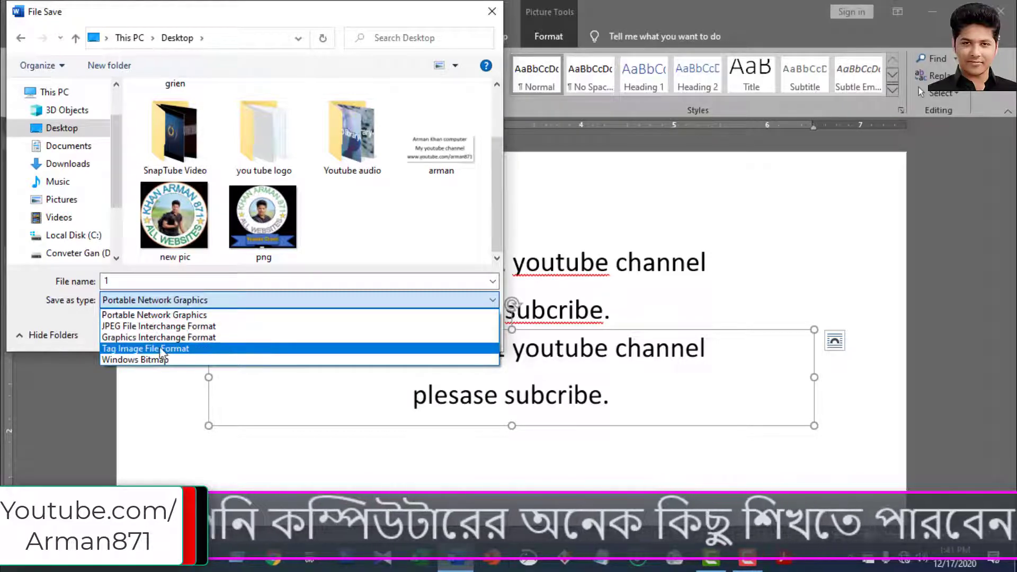
pyautogui.click(159, 316)
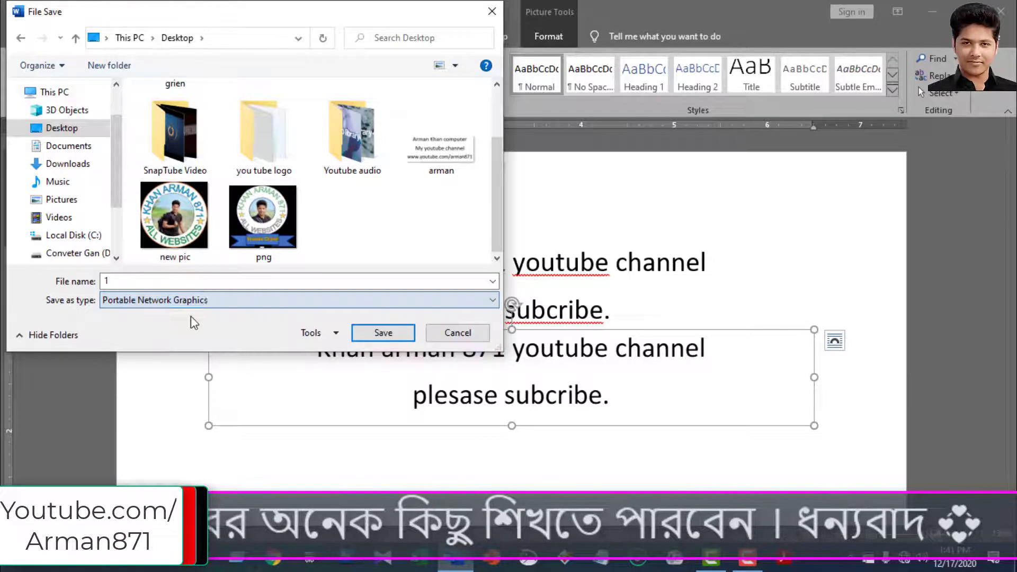
pyautogui.click(385, 333)
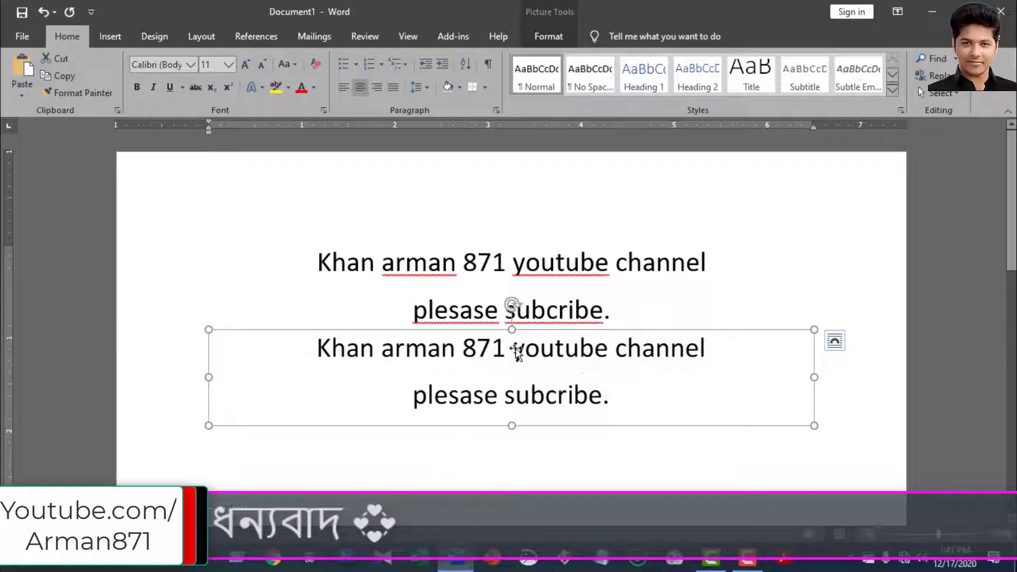
# Turn the original two text lines red with the font colour.
pyautogui.click(580, 305)
pyautogui.moveTo(611, 311)
pyautogui.mouseDown()
pyautogui.moveTo(503, 310)
pyautogui.moveTo(372, 286)
pyautogui.mouseUp()
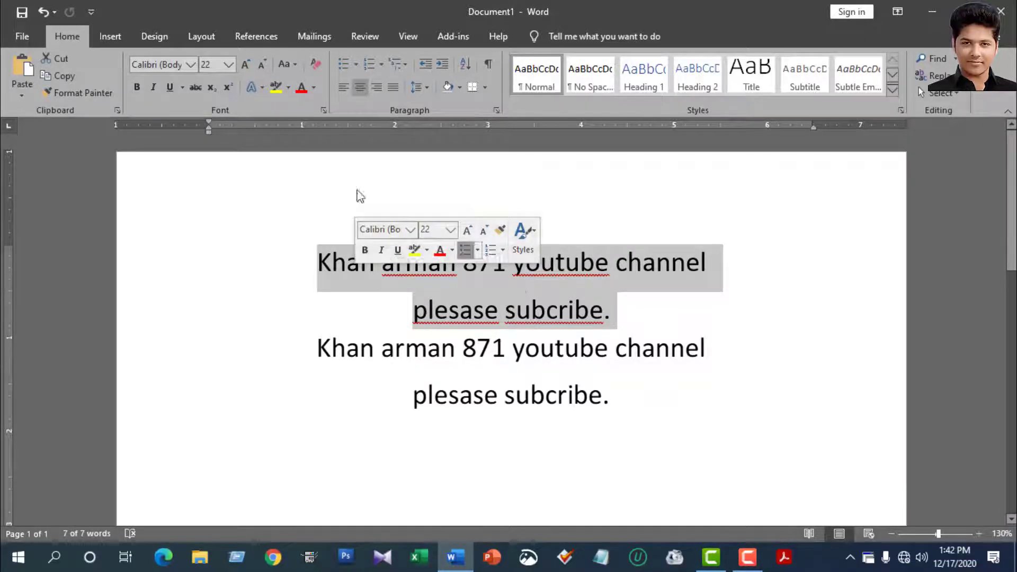
pyautogui.click(301, 96)
pyautogui.click(543, 295)
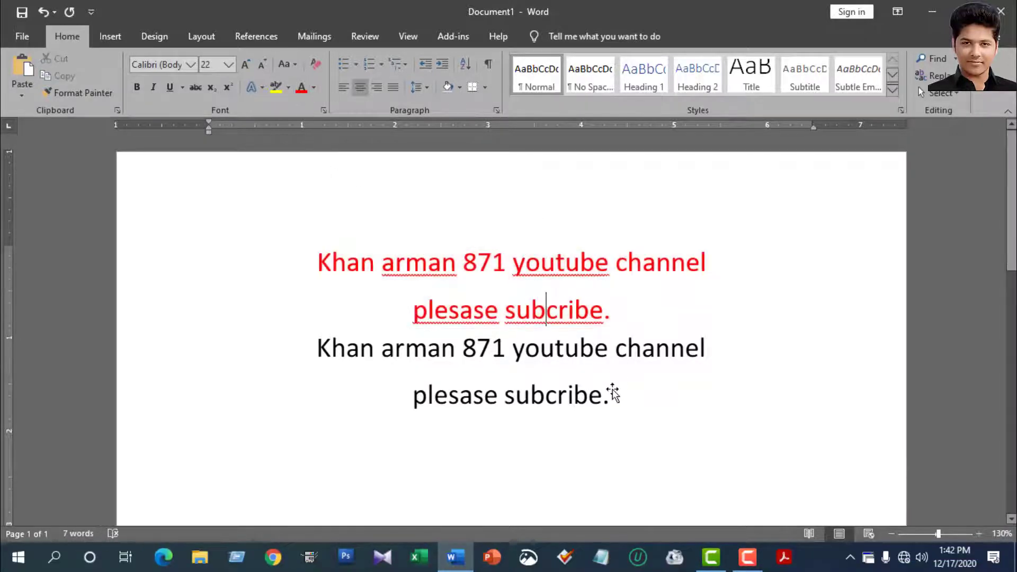
# Delete the black-text picture from the document.
pyautogui.click(581, 396)
pyautogui.rightClick(580, 395)
pyautogui.click(566, 399)
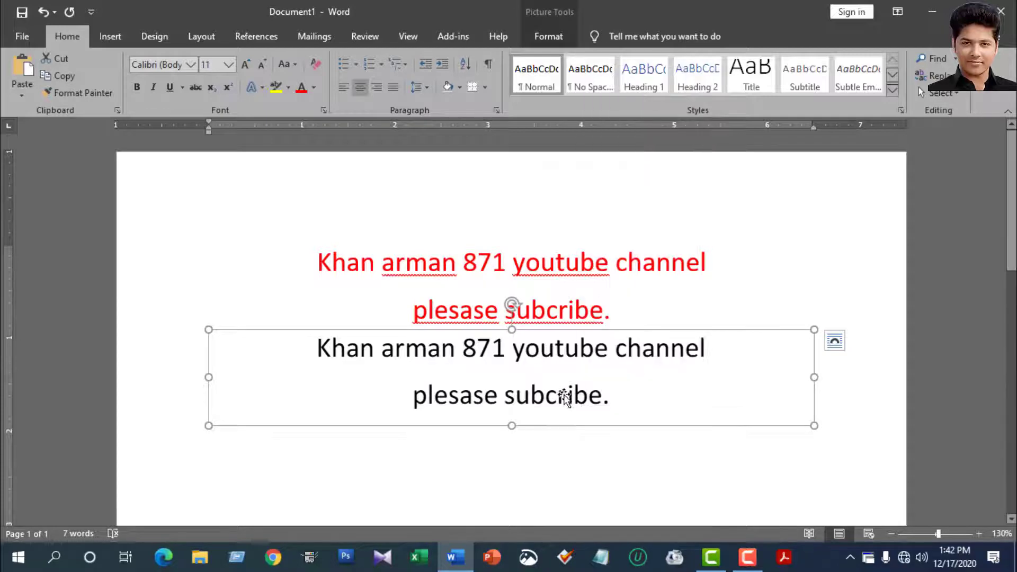
pyautogui.press('Delete')
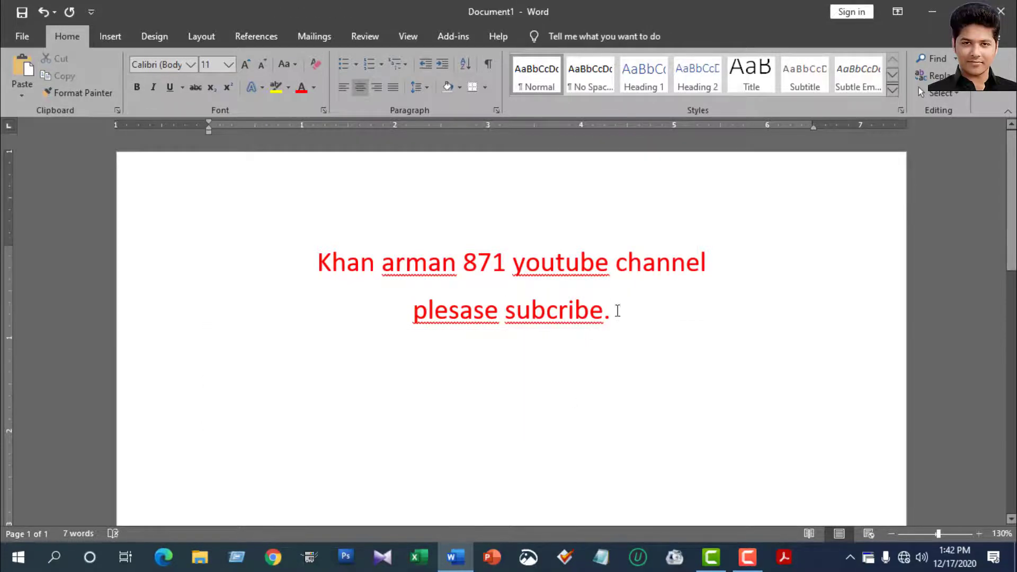
# Copy the red lines and paste them as a Paste Special picture, then select it.
pyautogui.moveTo(612, 319); pyautogui.dragTo(384, 270)
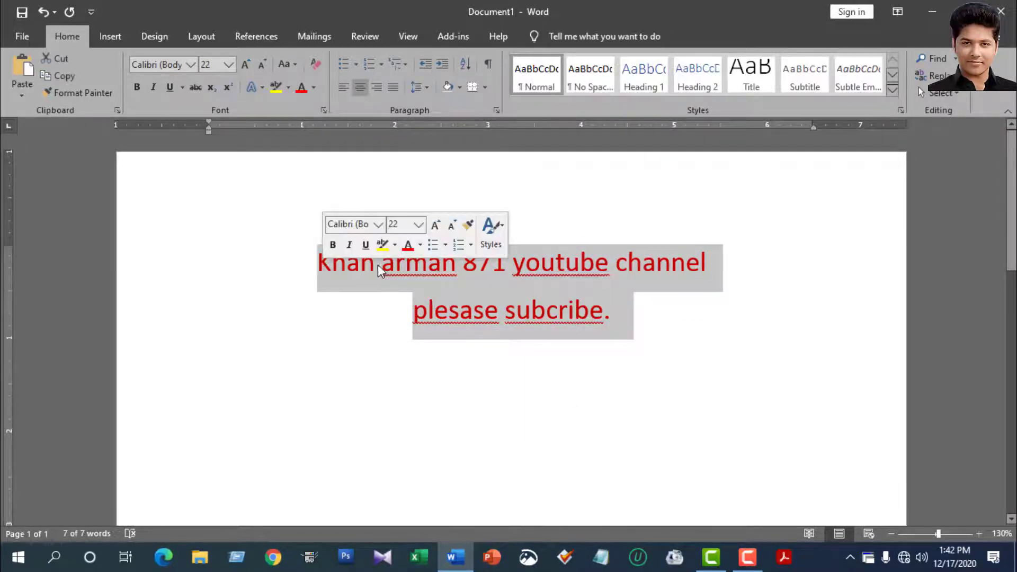
pyautogui.rightClick(384, 270)
pyautogui.click(414, 289)
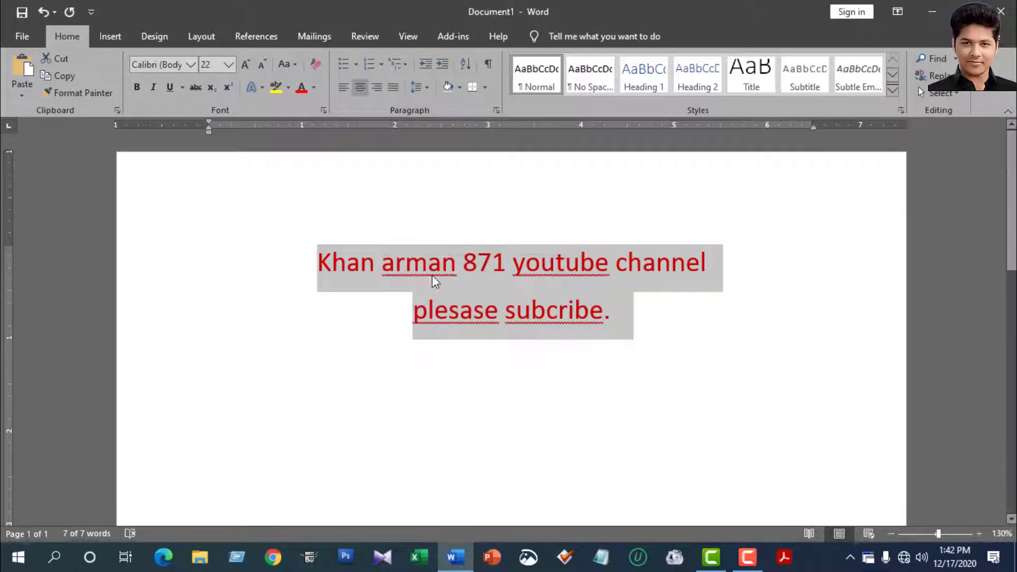
pyautogui.click(27, 97)
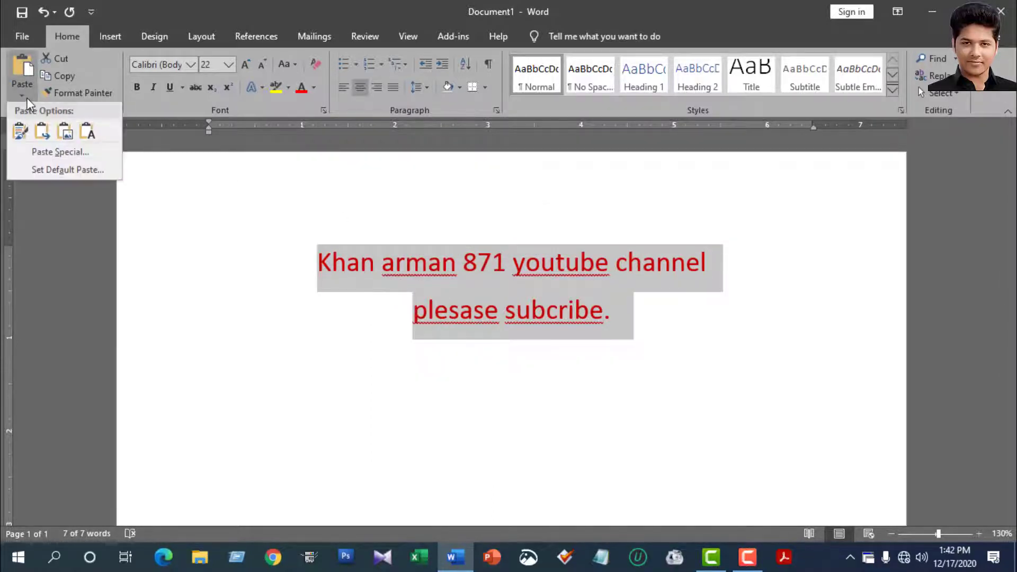
pyautogui.click(60, 152)
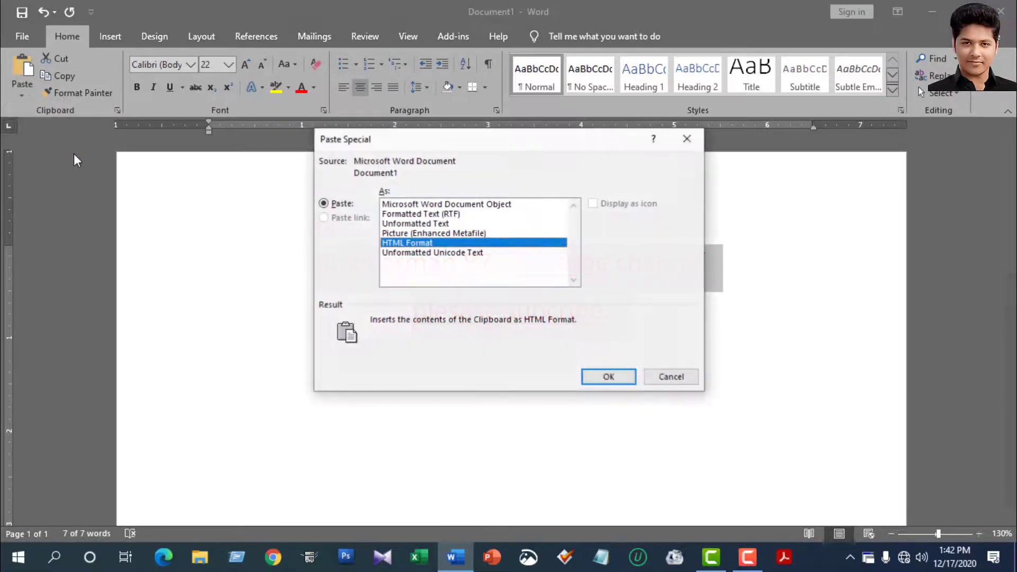
pyautogui.click(410, 233)
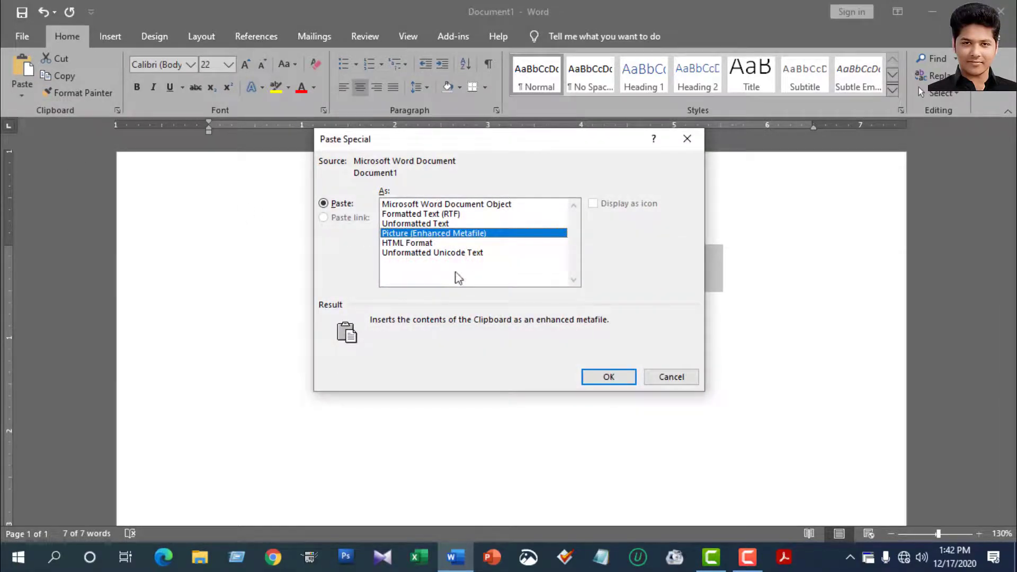
pyautogui.click(605, 377)
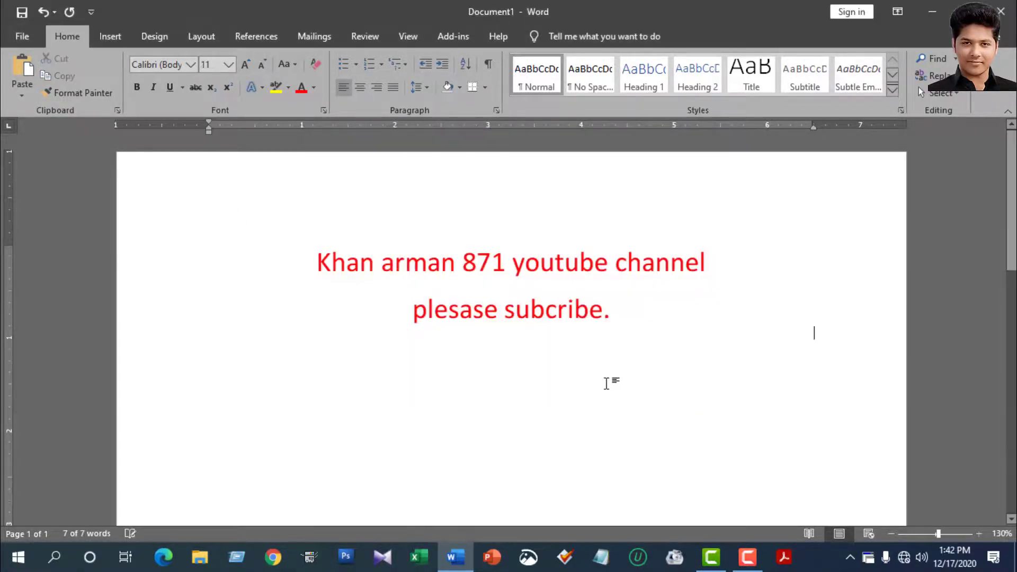
pyautogui.click(592, 271)
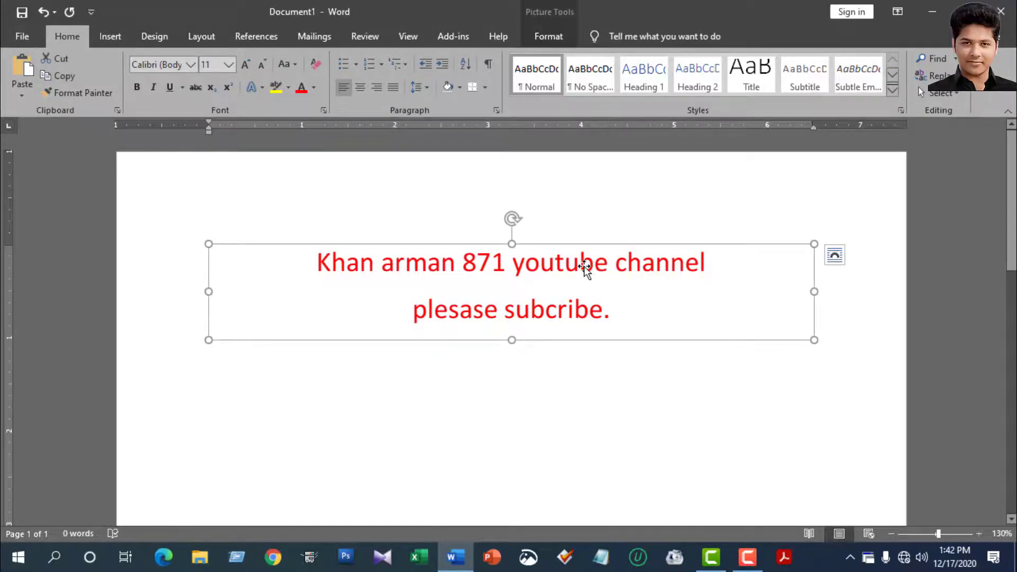
# Save the red-text picture to the Desktop as JPEG file '2', then minimize Word.
pyautogui.rightClick(583, 266)
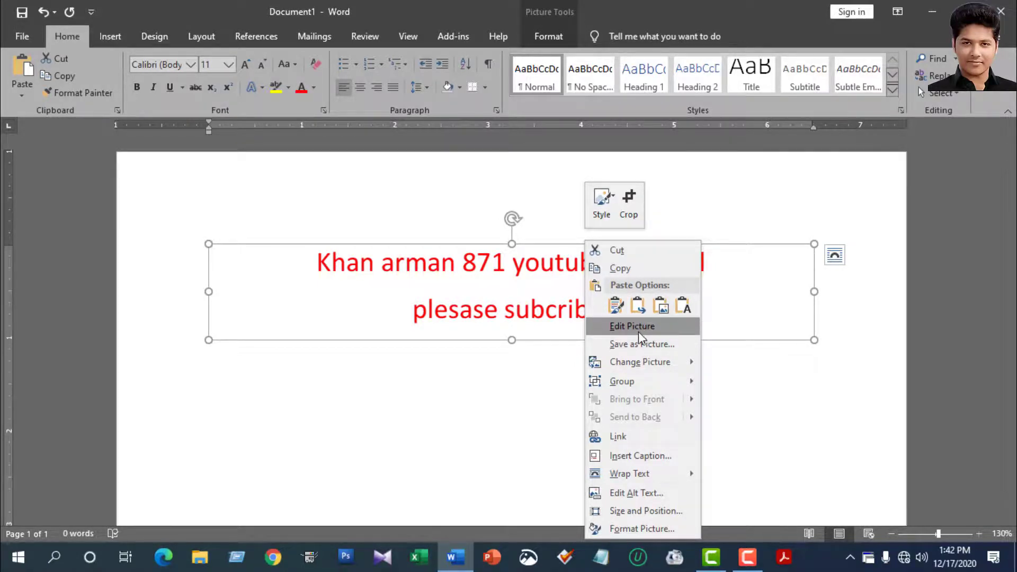
pyautogui.moveTo(640, 361)
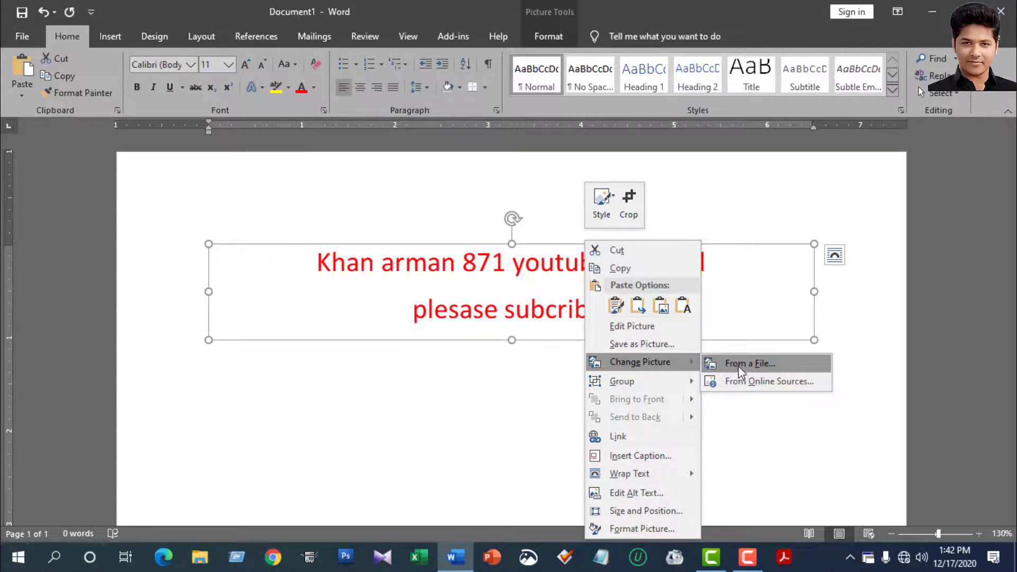
pyautogui.click(656, 345)
pyautogui.click(140, 311)
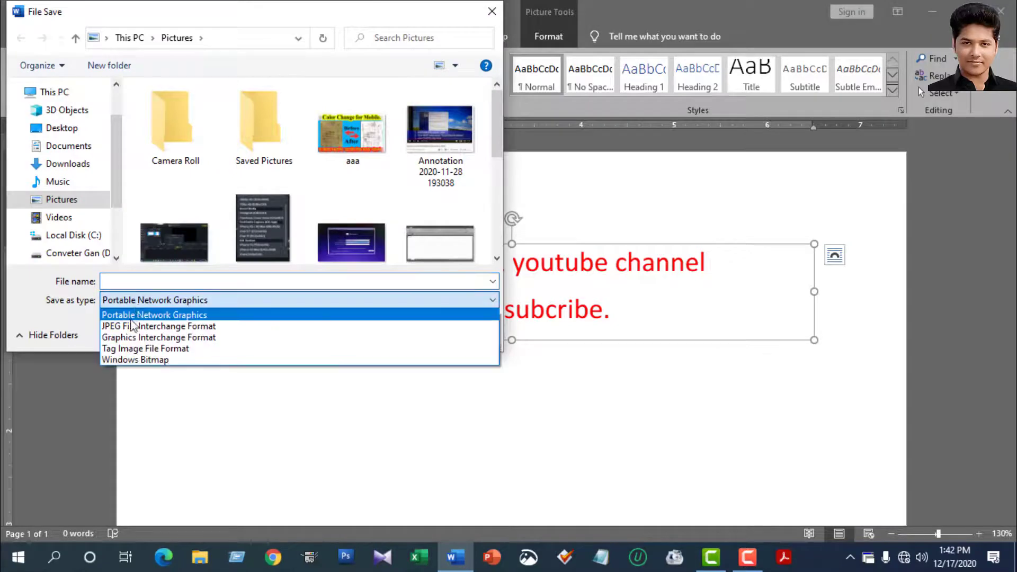
pyautogui.click(113, 325)
pyautogui.write('2')
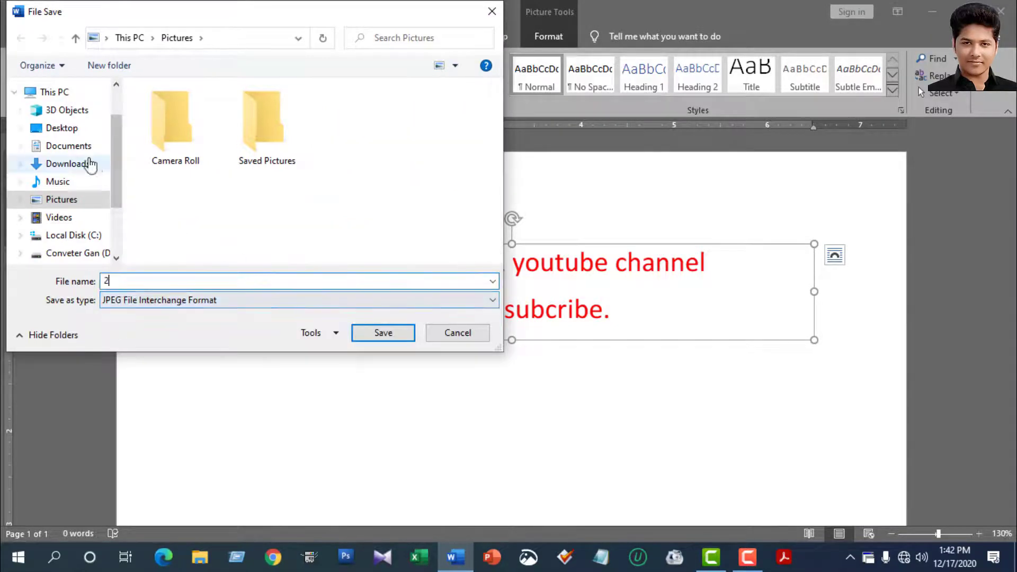
pyautogui.click(66, 130)
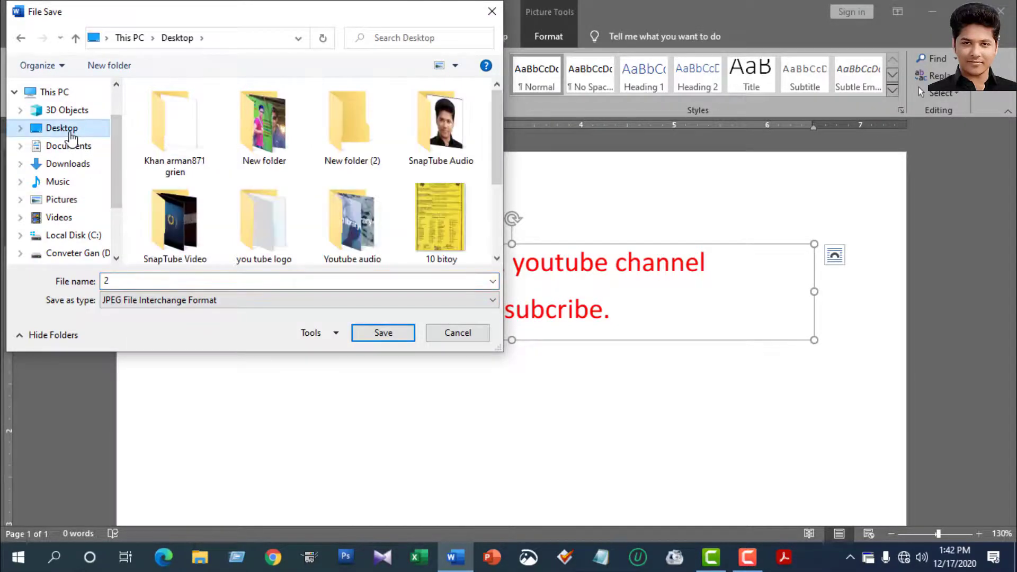
pyautogui.doubleClick(135, 282)
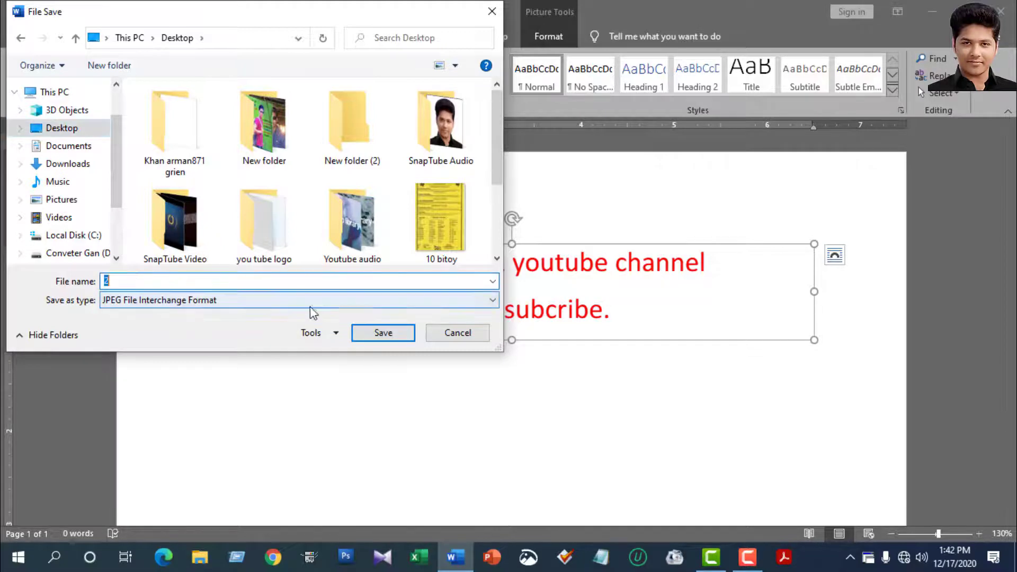
pyautogui.click(383, 333)
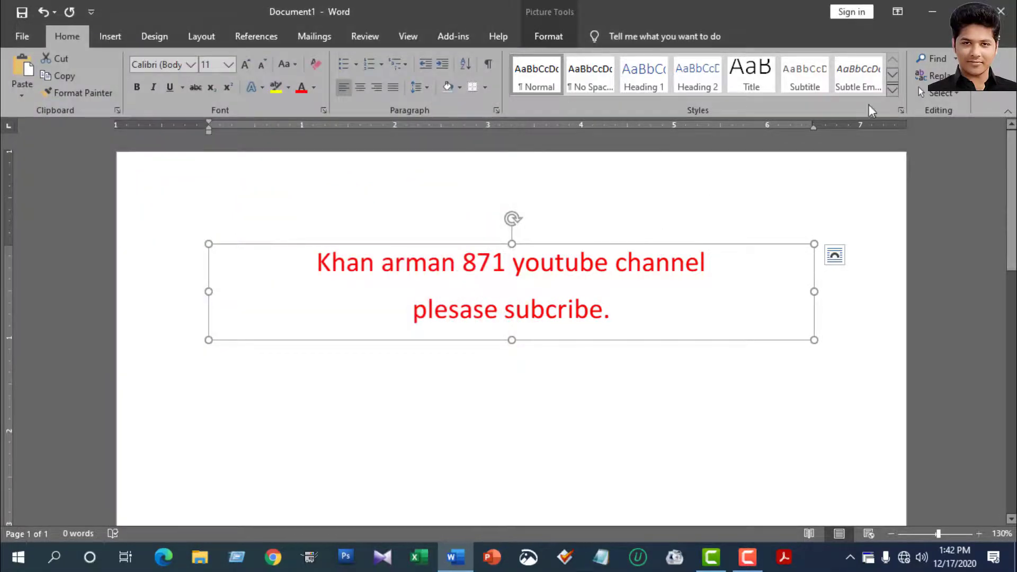
pyautogui.click(932, 10)
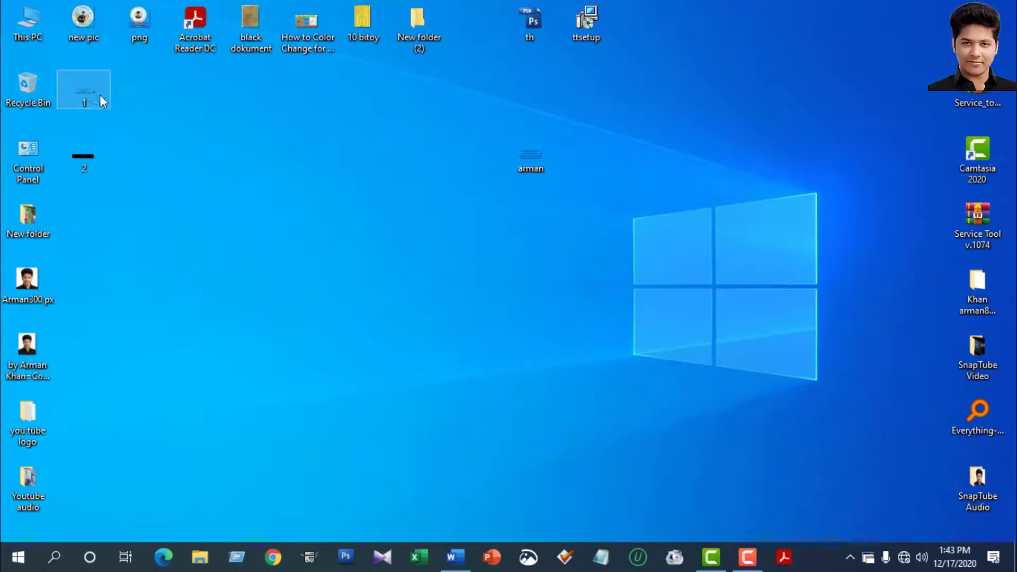
# Place icons 1 and 2 side by side, and view 1.png and 2.jpg in Photos.
pyautogui.moveTo(99, 94); pyautogui.dragTo(250, 230)
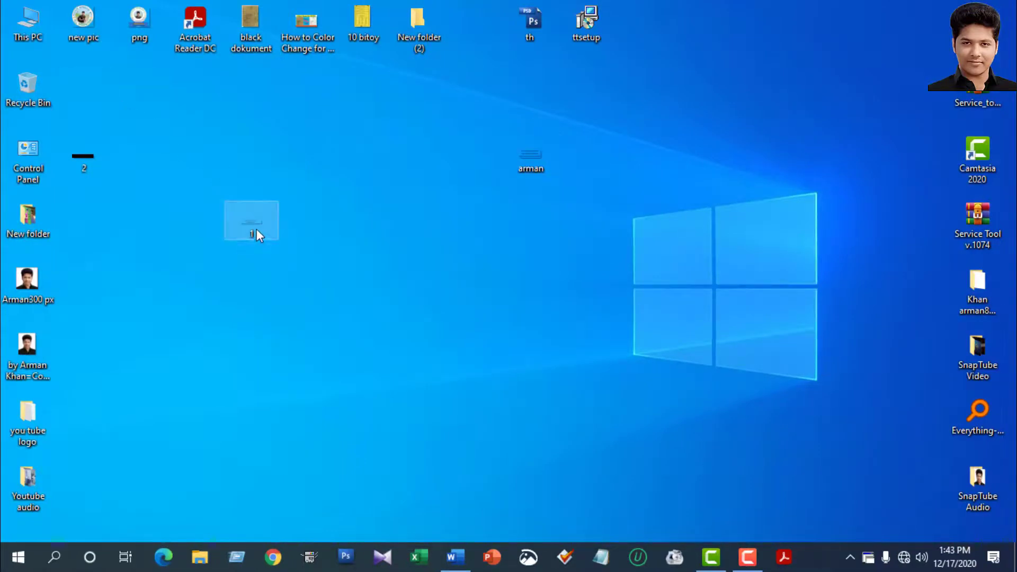
pyautogui.moveTo(85, 168); pyautogui.dragTo(250, 227)
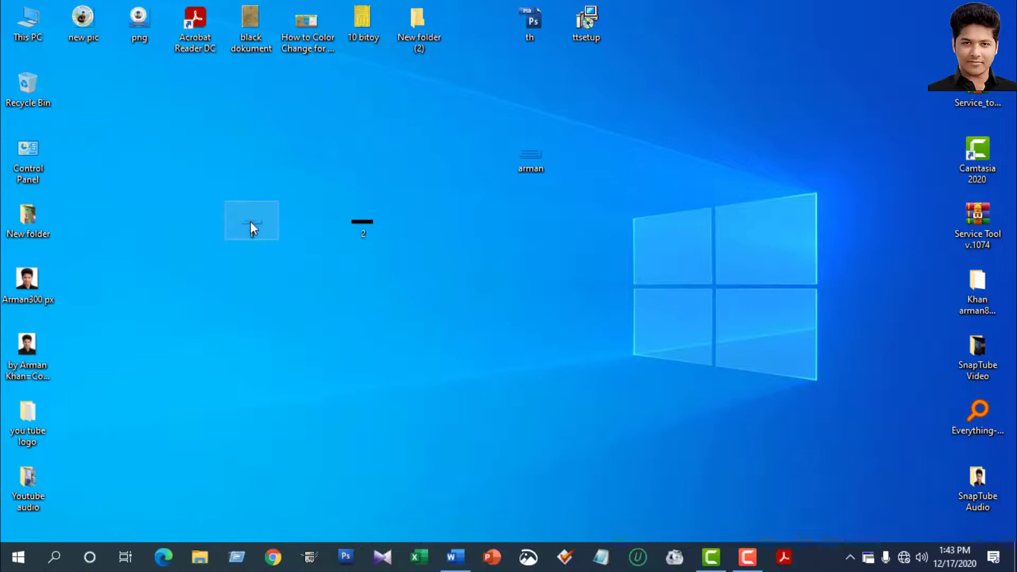
pyautogui.doubleClick(251, 225)
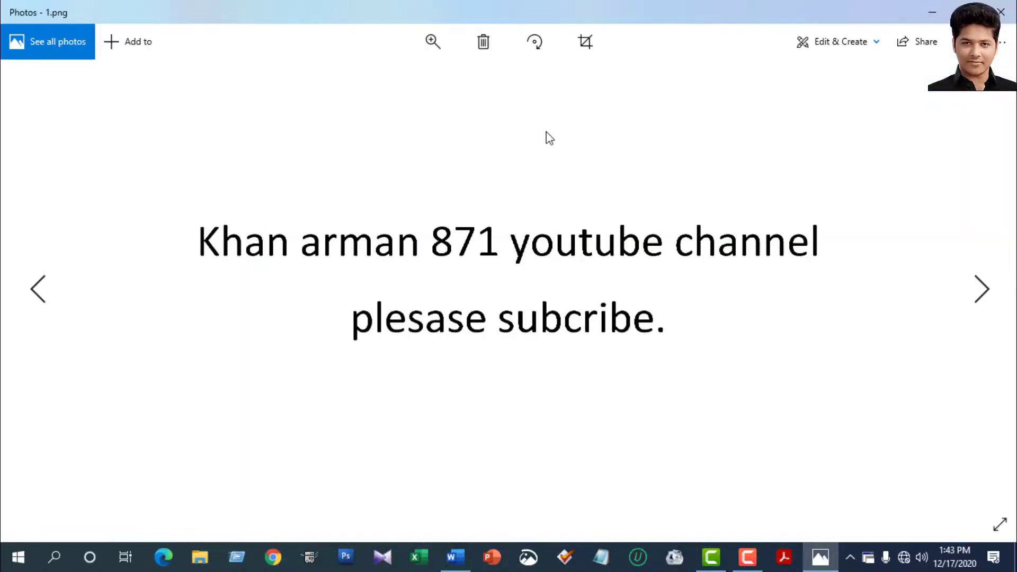
pyautogui.hotkey('alt', 'F4')
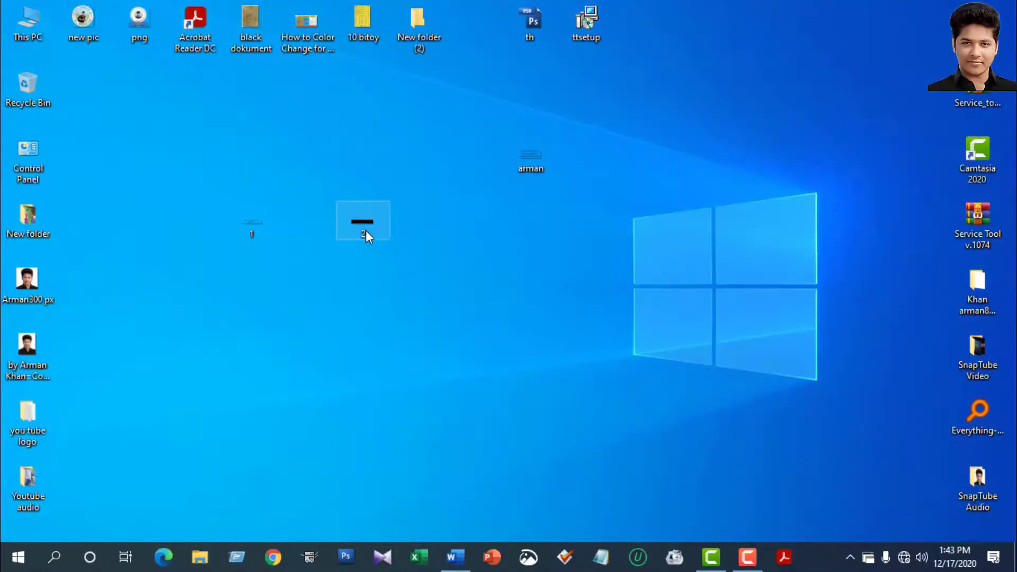
pyautogui.doubleClick(363, 222)
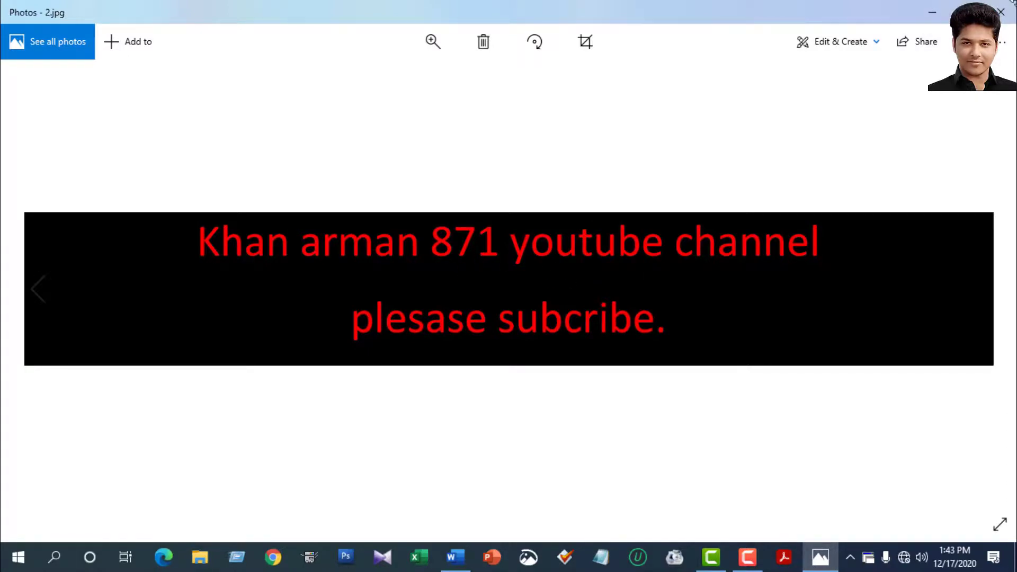
pyautogui.click(1002, 11)
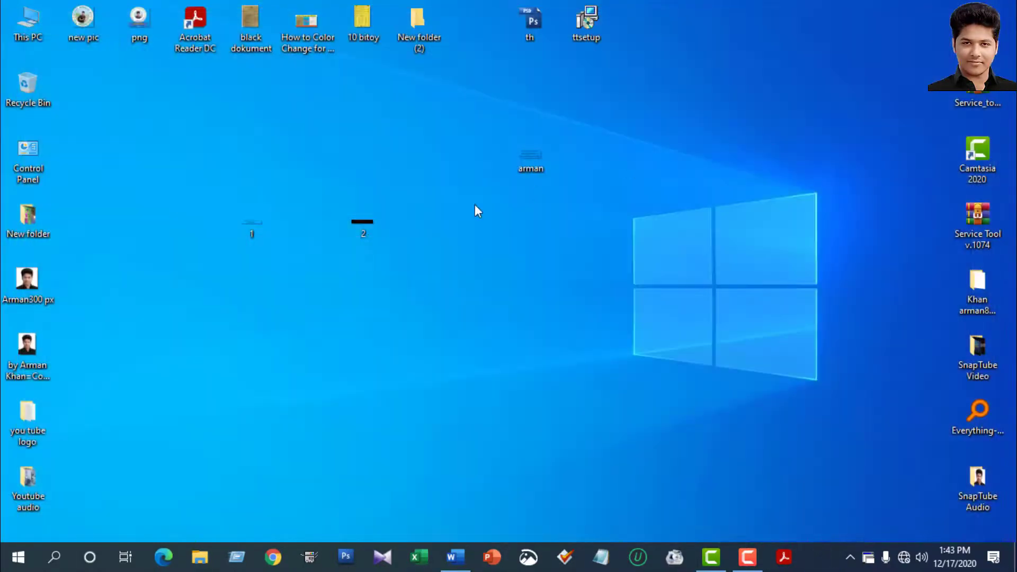
pyautogui.rightClick(362, 230)
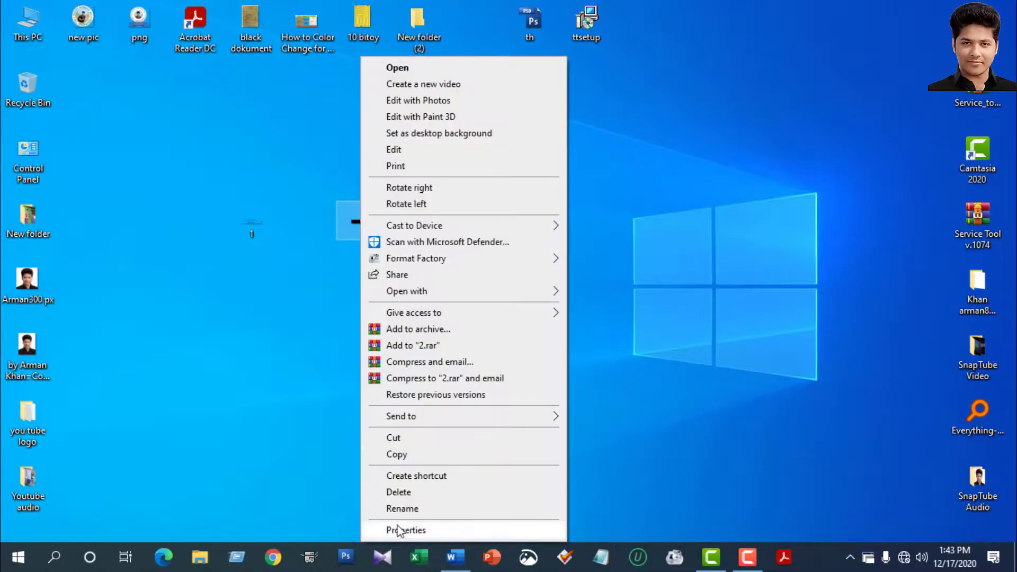
pyautogui.click(398, 530)
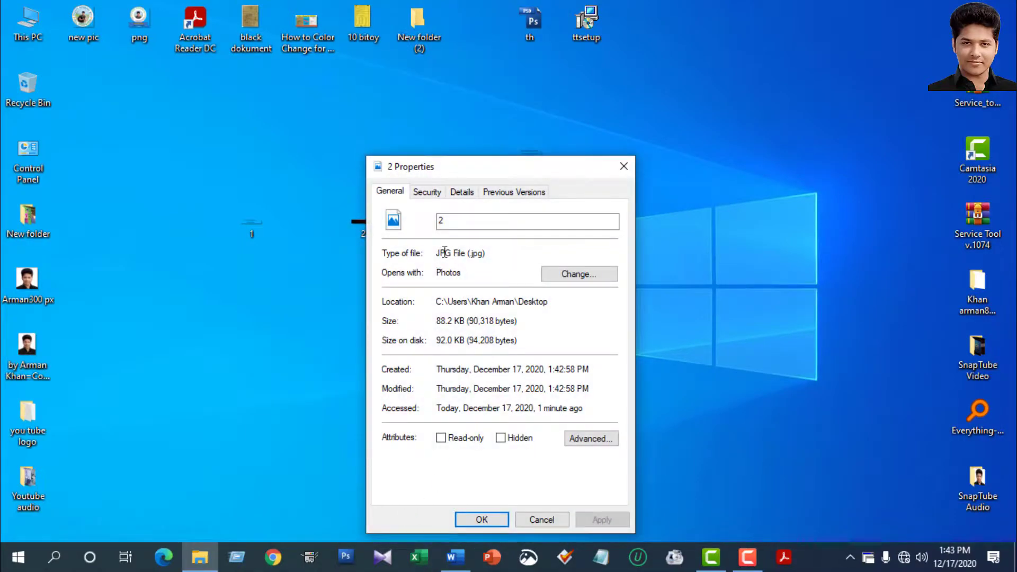
pyautogui.moveTo(439, 253); pyautogui.dragTo(483, 254)
pyautogui.click(250, 226)
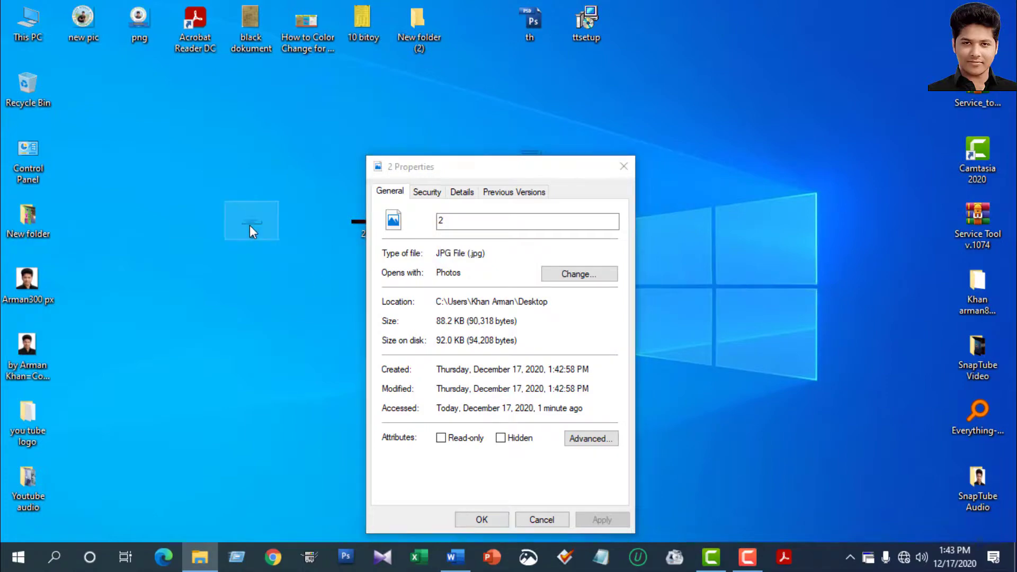
pyautogui.rightClick(249, 224)
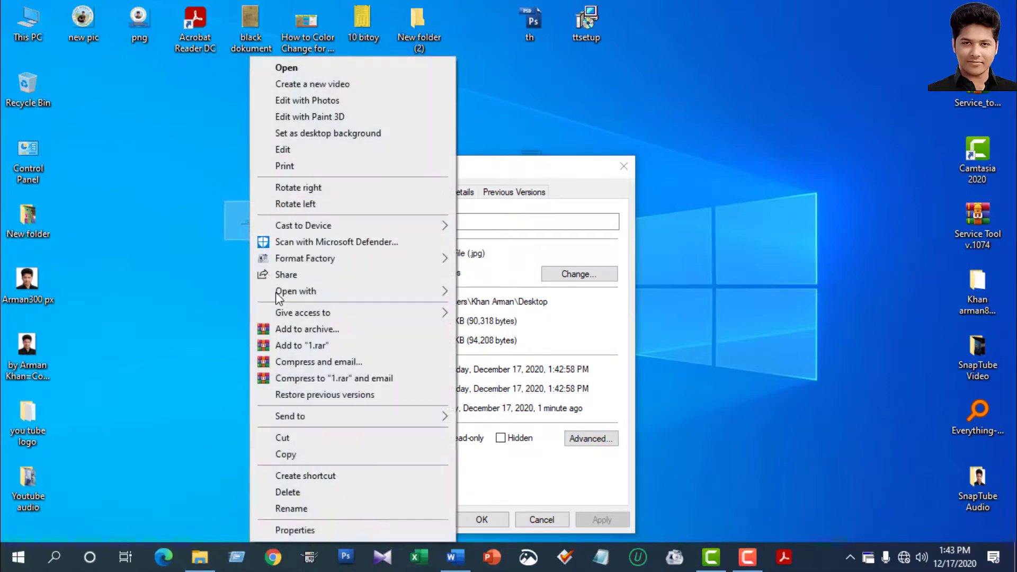
pyautogui.click(292, 530)
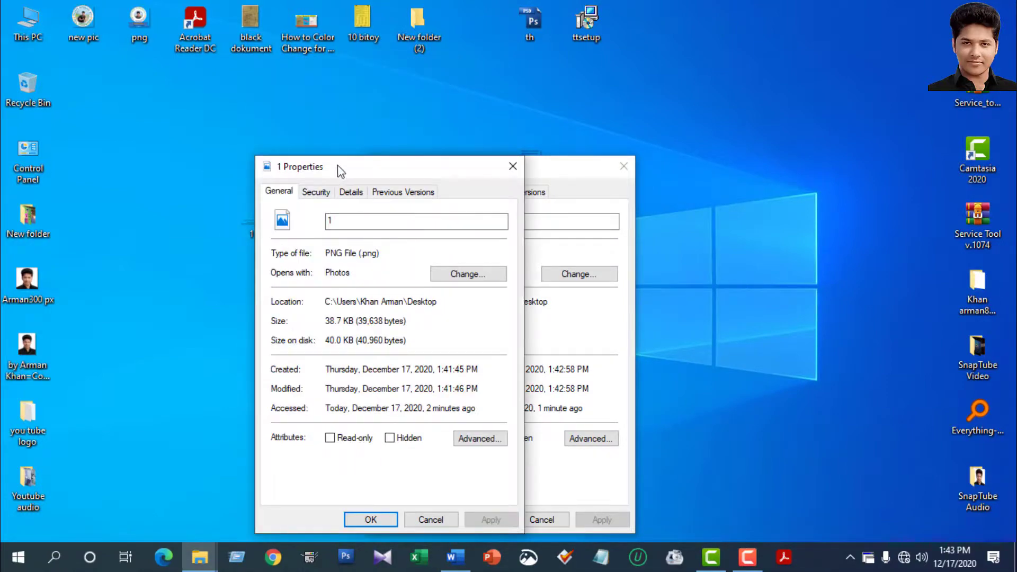
pyautogui.moveTo(338, 171); pyautogui.dragTo(199, 135)
pyautogui.doubleClick(231, 218)
pyautogui.click(374, 134)
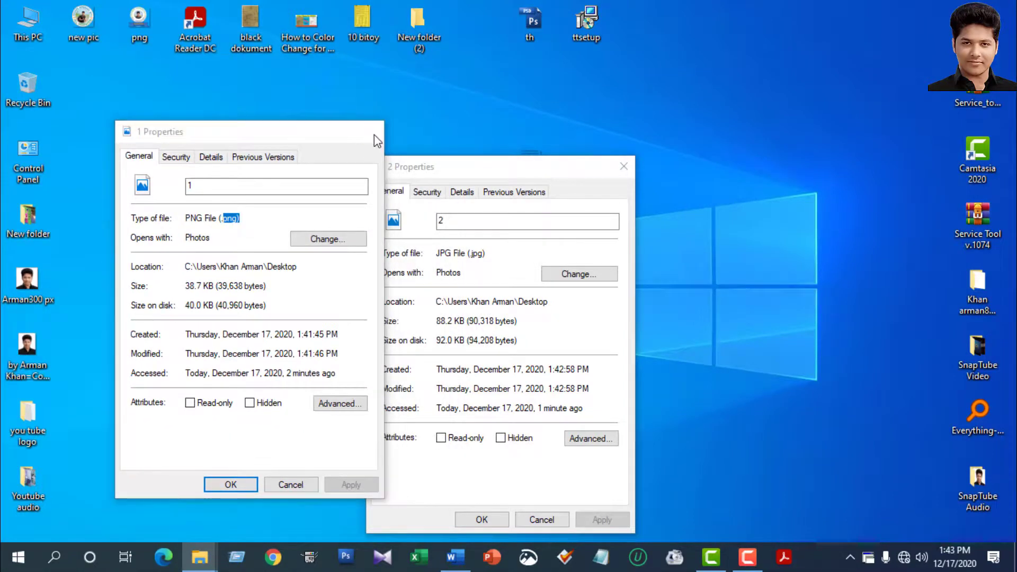
pyautogui.click(622, 167)
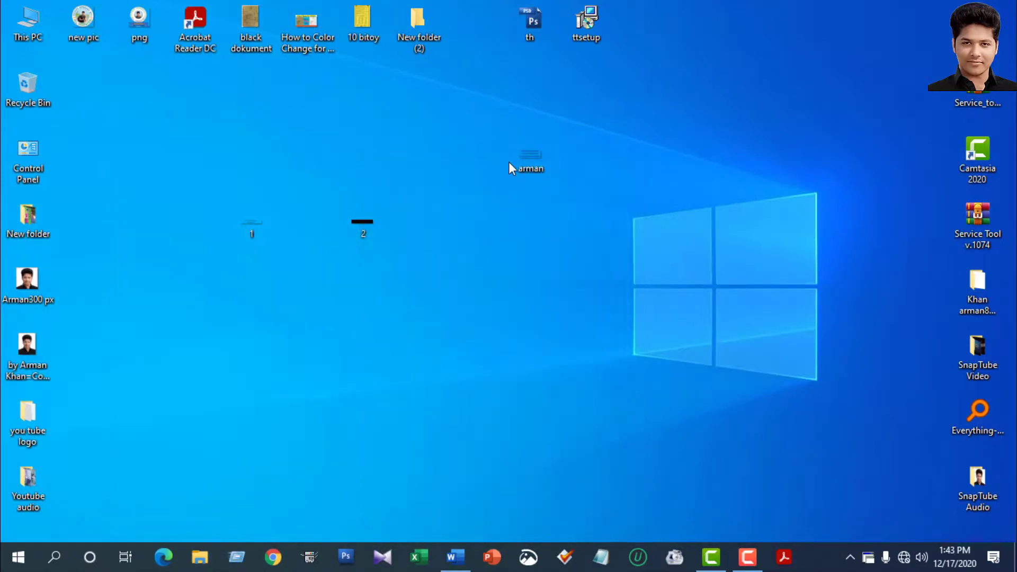